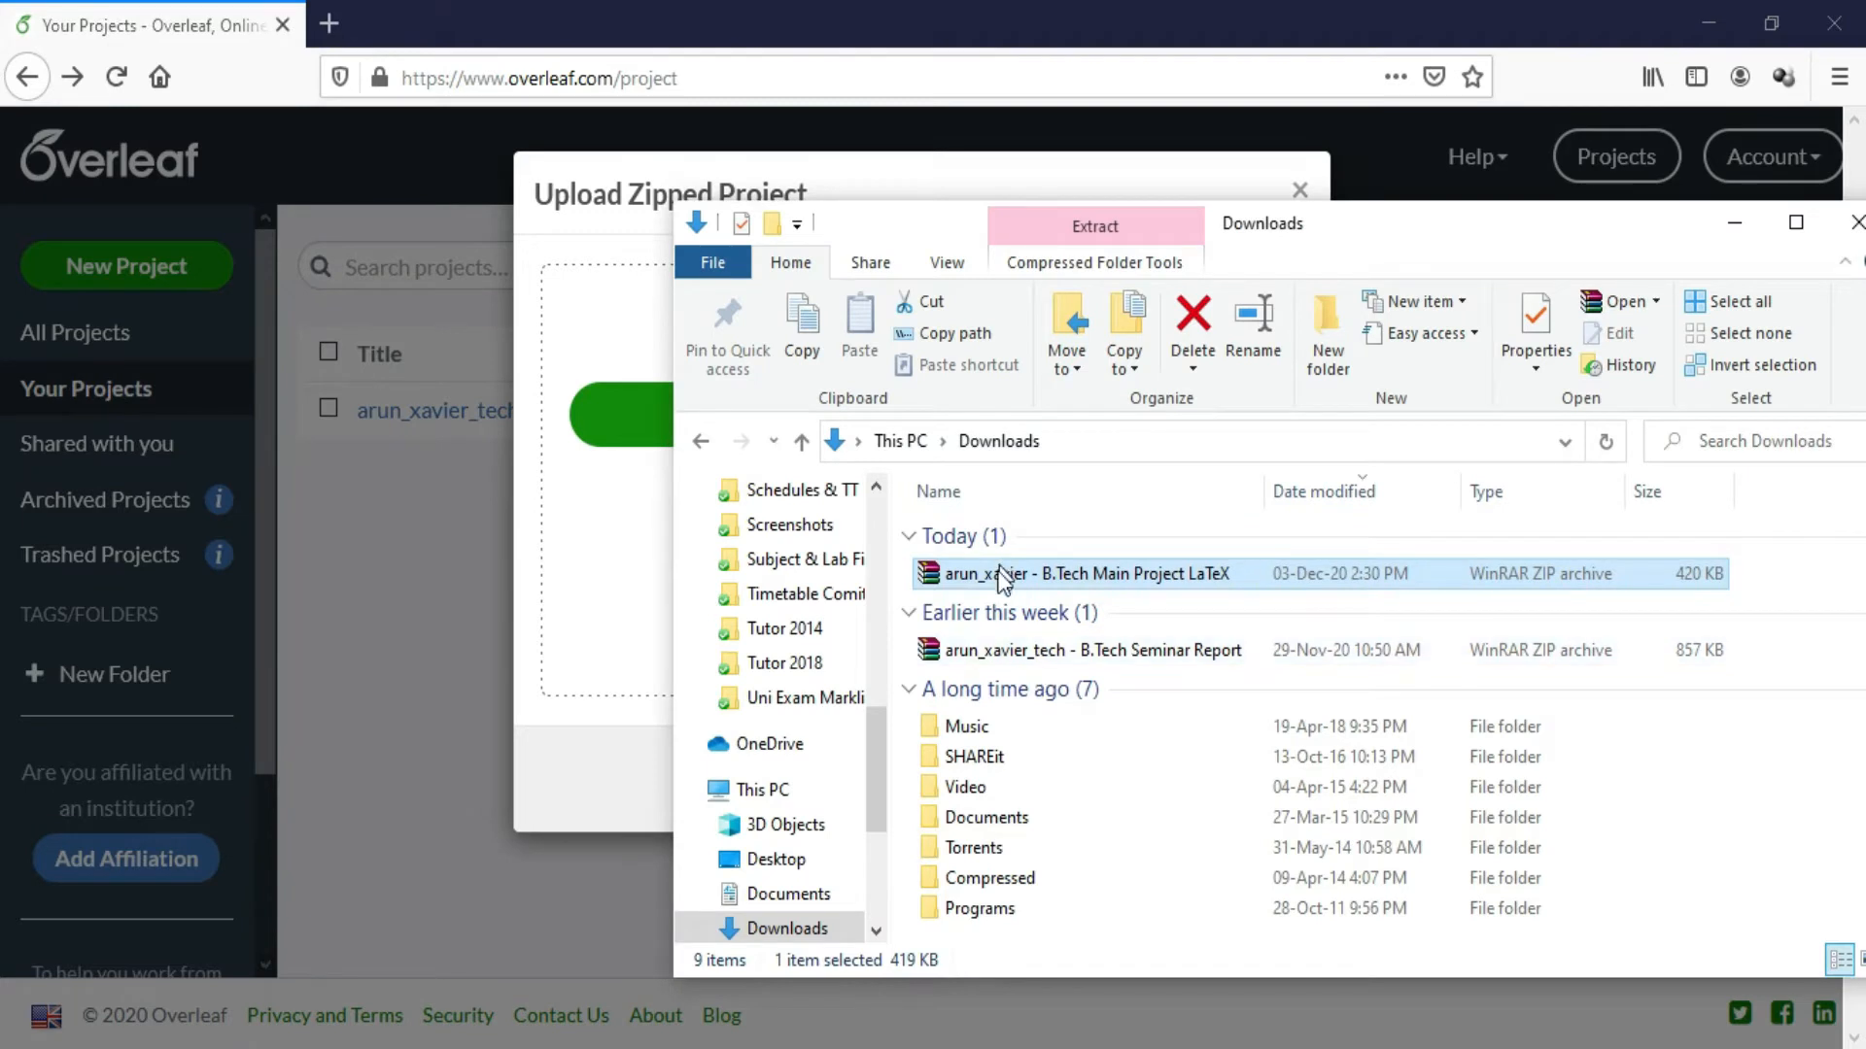
Drag the B.Tech main project ZIP onto Overleaf's upload zone, then minimize File Explorer
left_click(994, 581)
left_click_drag(991, 580, 595, 532)
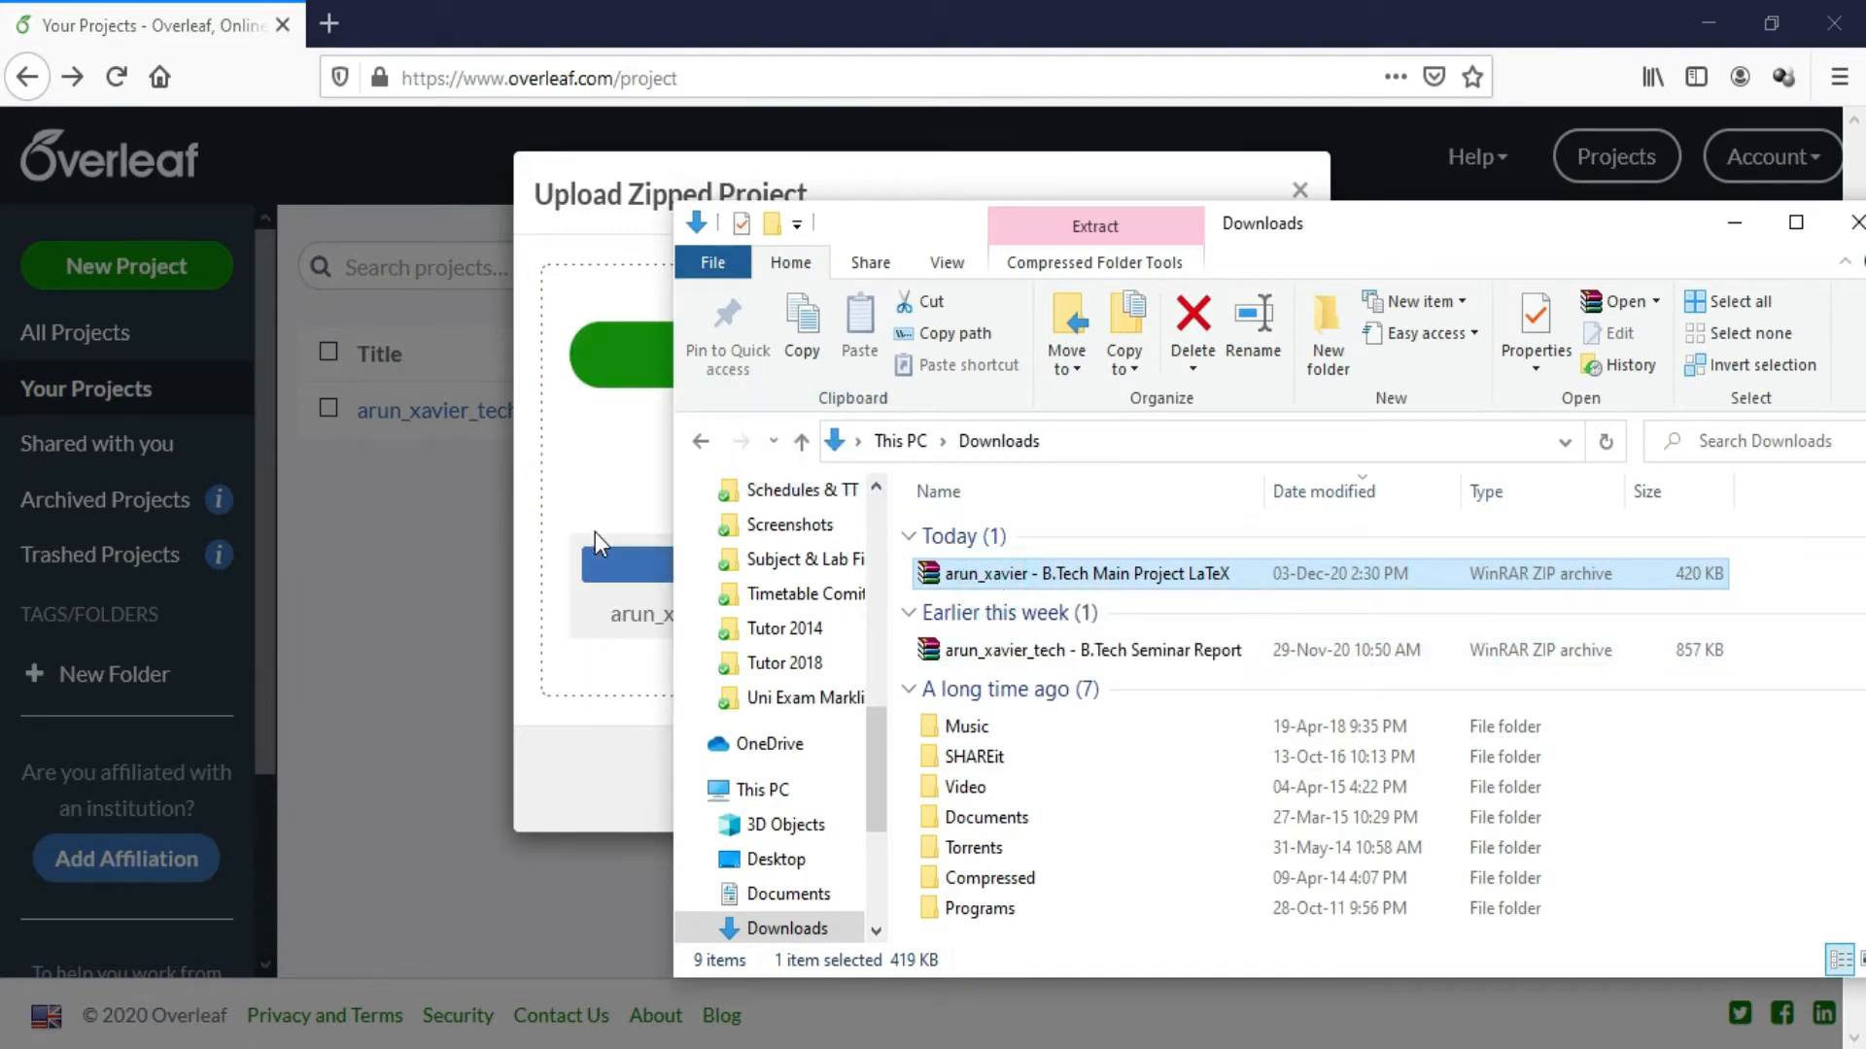
left_click(1734, 223)
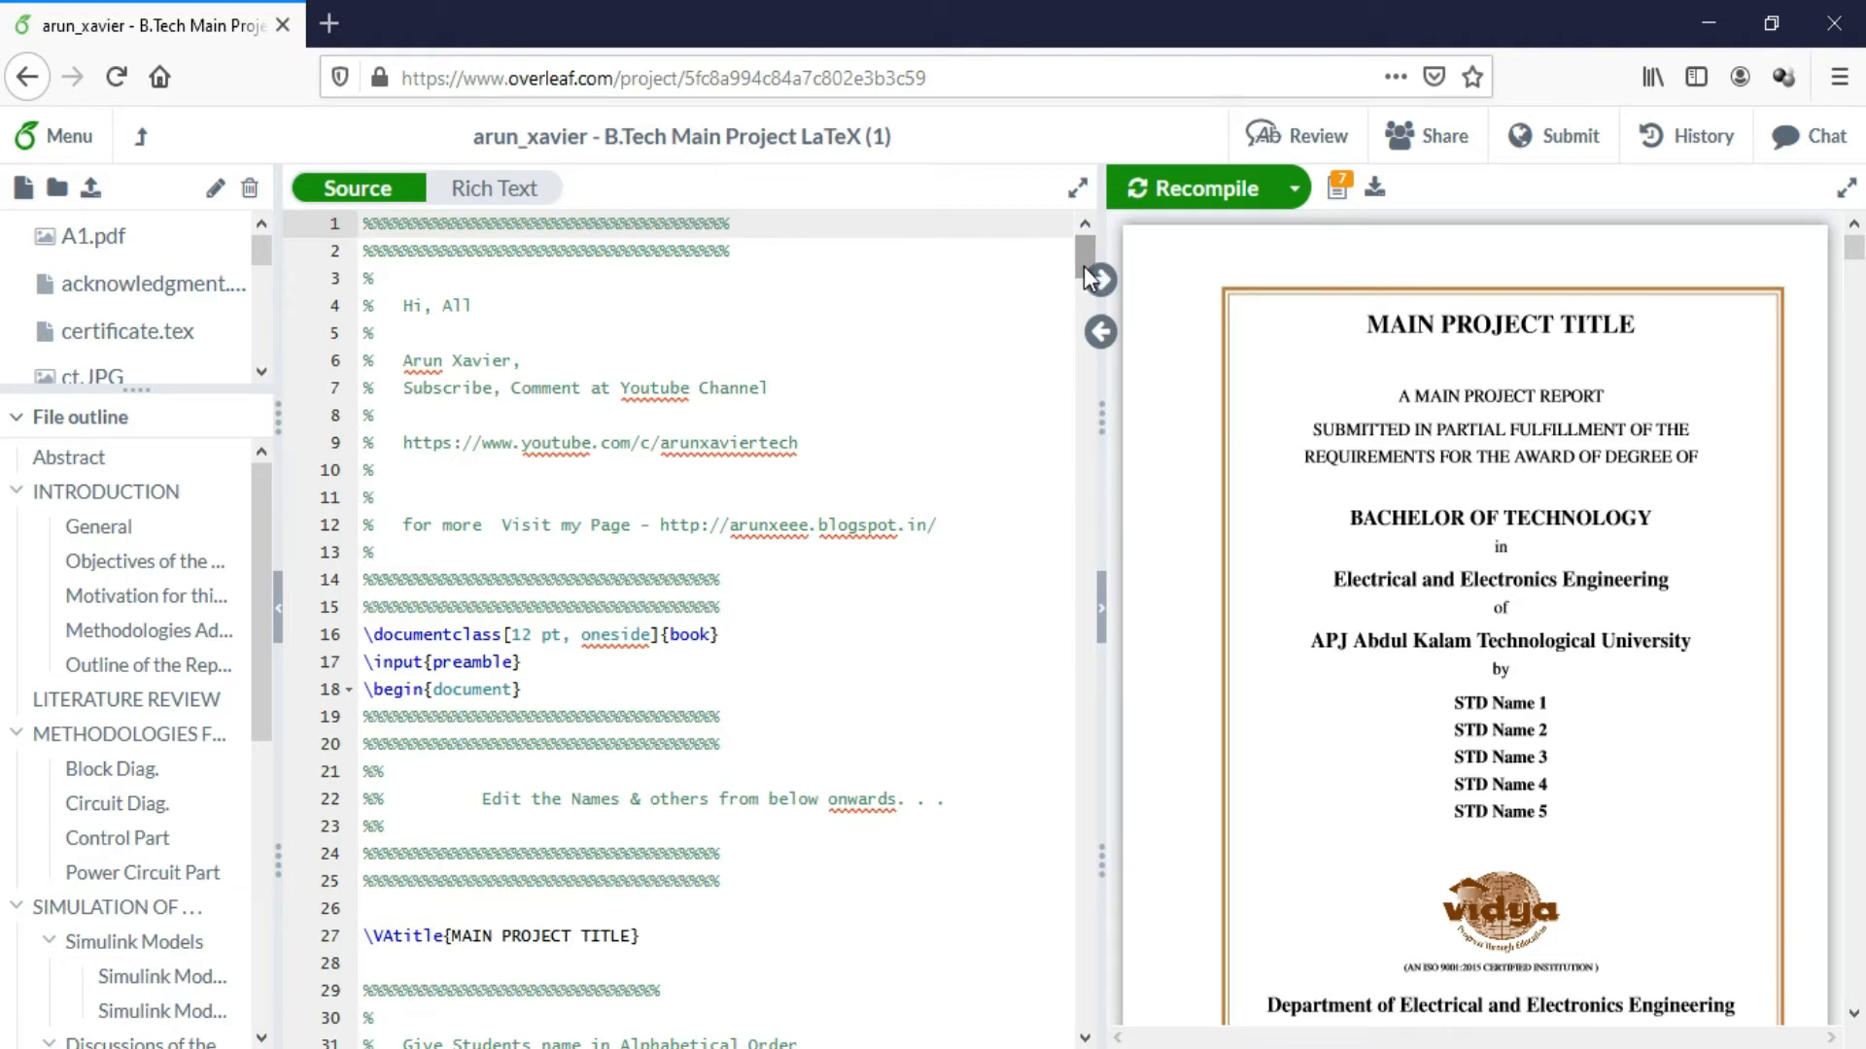
Replace 'MAIN PROJECT' in \VAtitle with ABCD to make the title ABCD TITLE
scroll(1085, 278, "down", 2)
left_click_drag(1083, 277, 1083, 296)
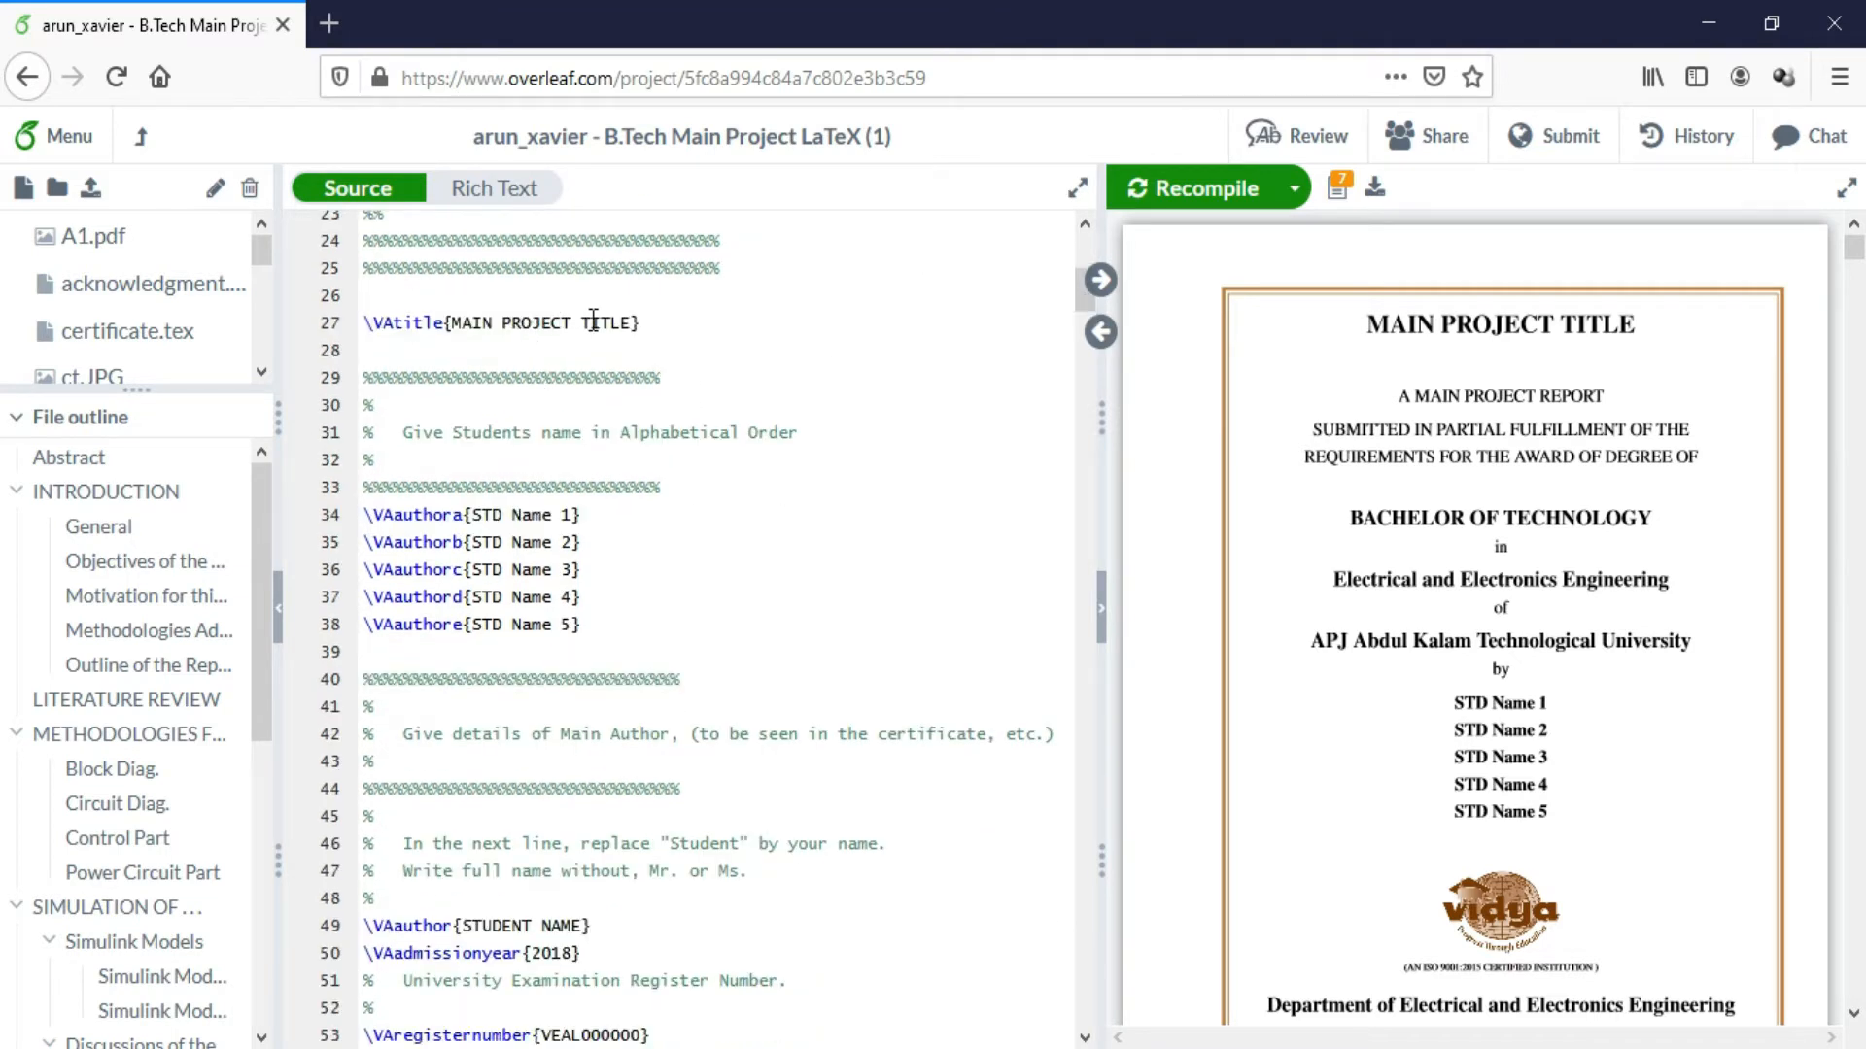
left_click_drag(581, 322, 452, 324)
type("ABCD")
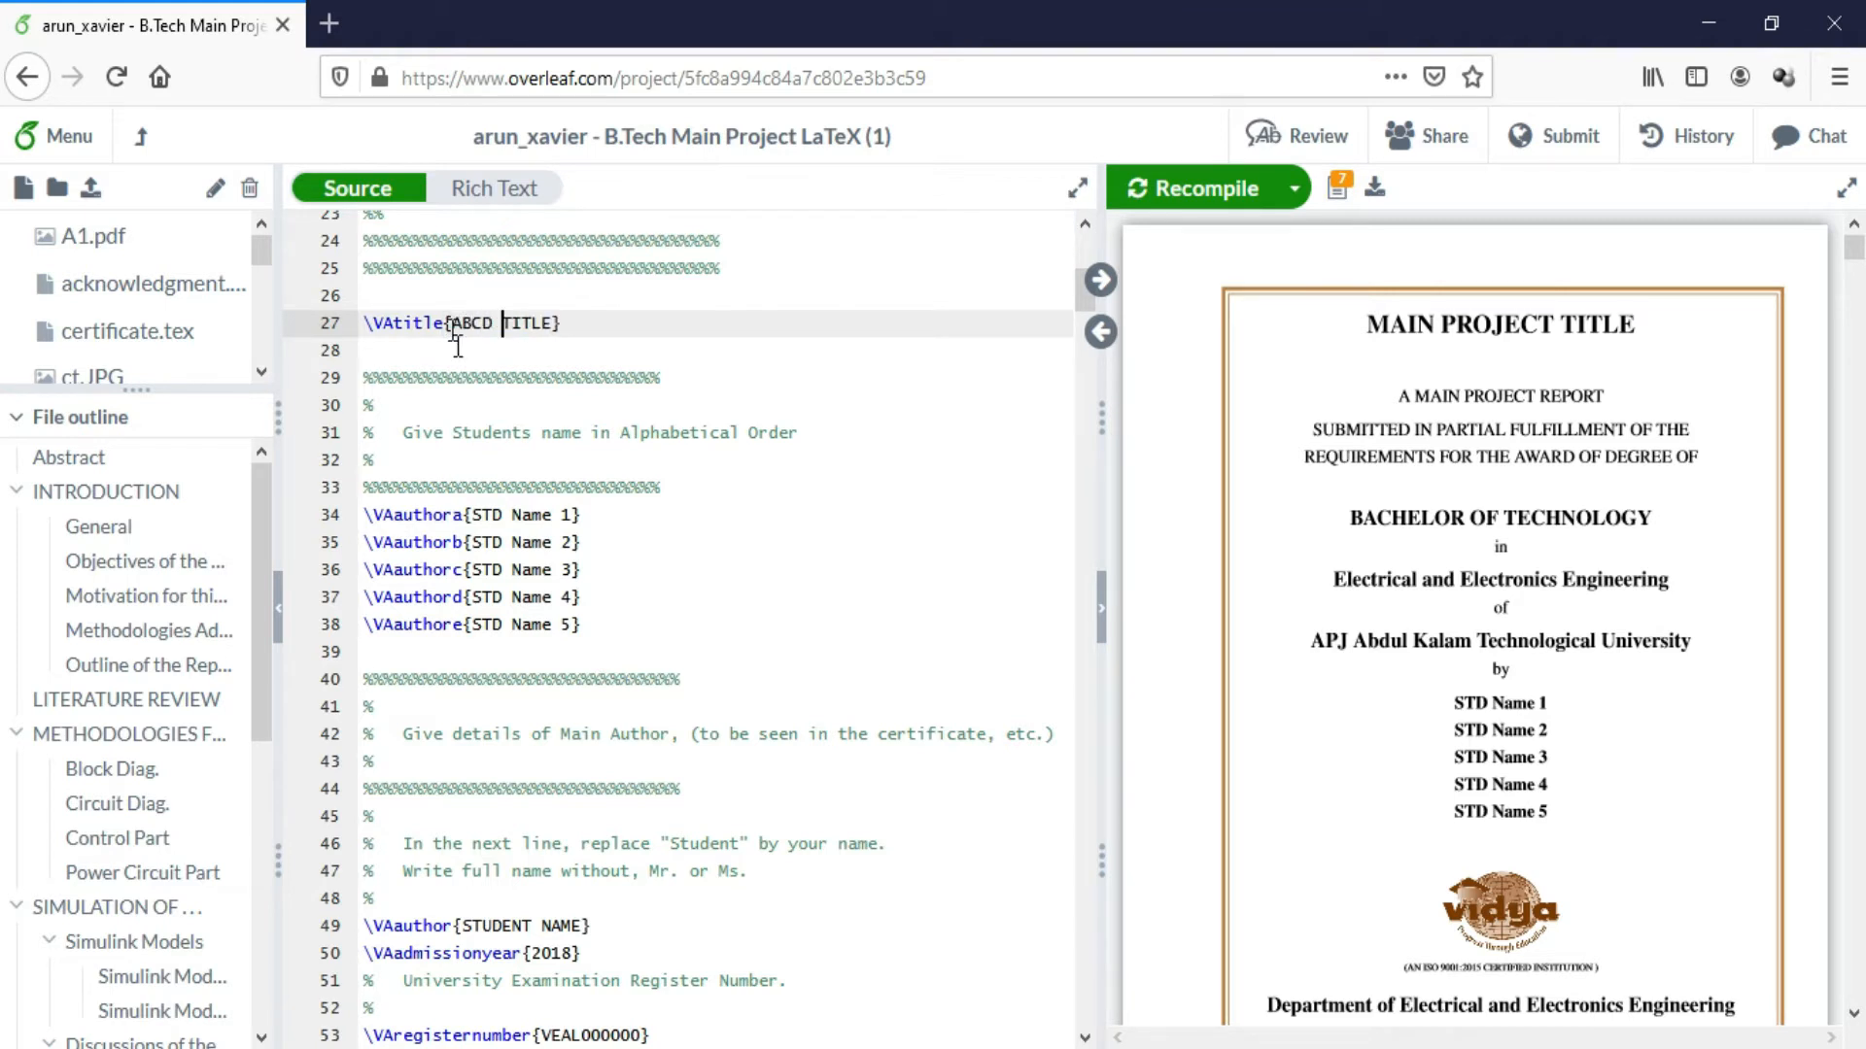
Replace the 'STD Name 1' placeholder in \VAauthora with the student's full name
left_click_drag(472, 515, 573, 514)
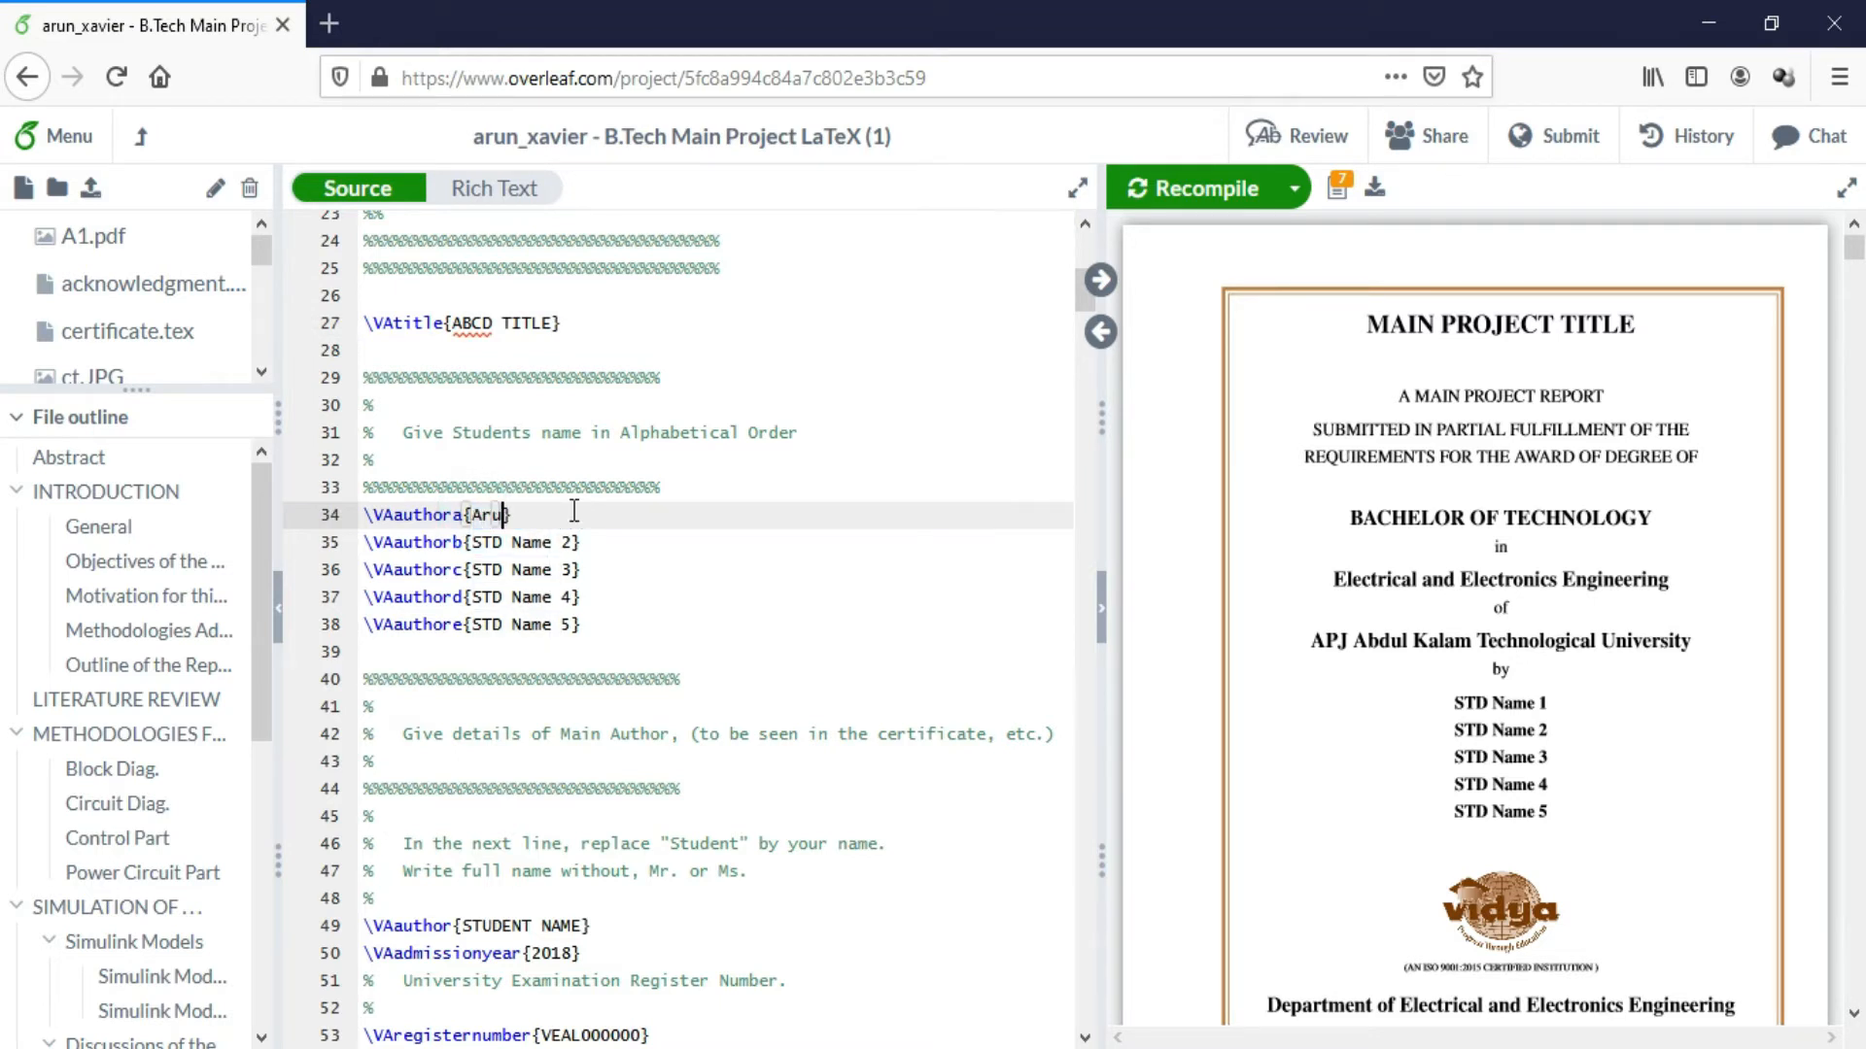
left_click_drag(1082, 295, 1082, 307)
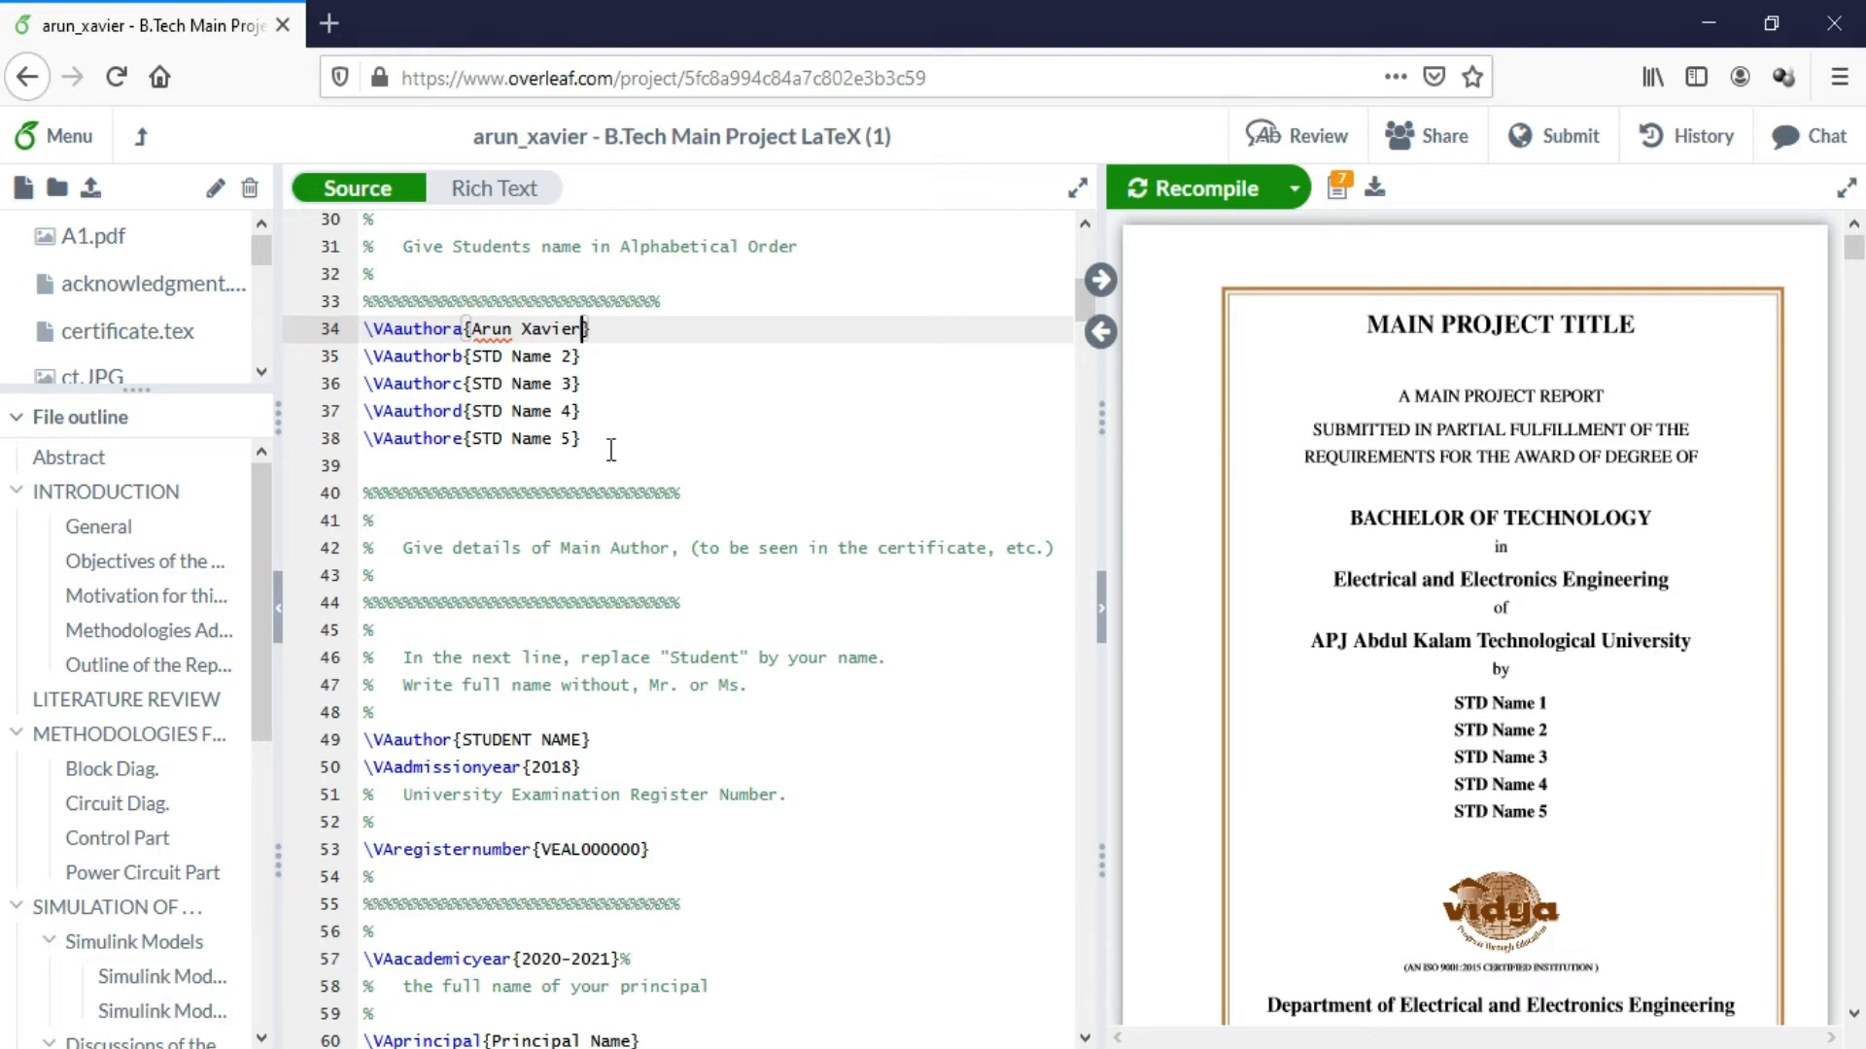
left_click_drag(582, 438, 358, 334)
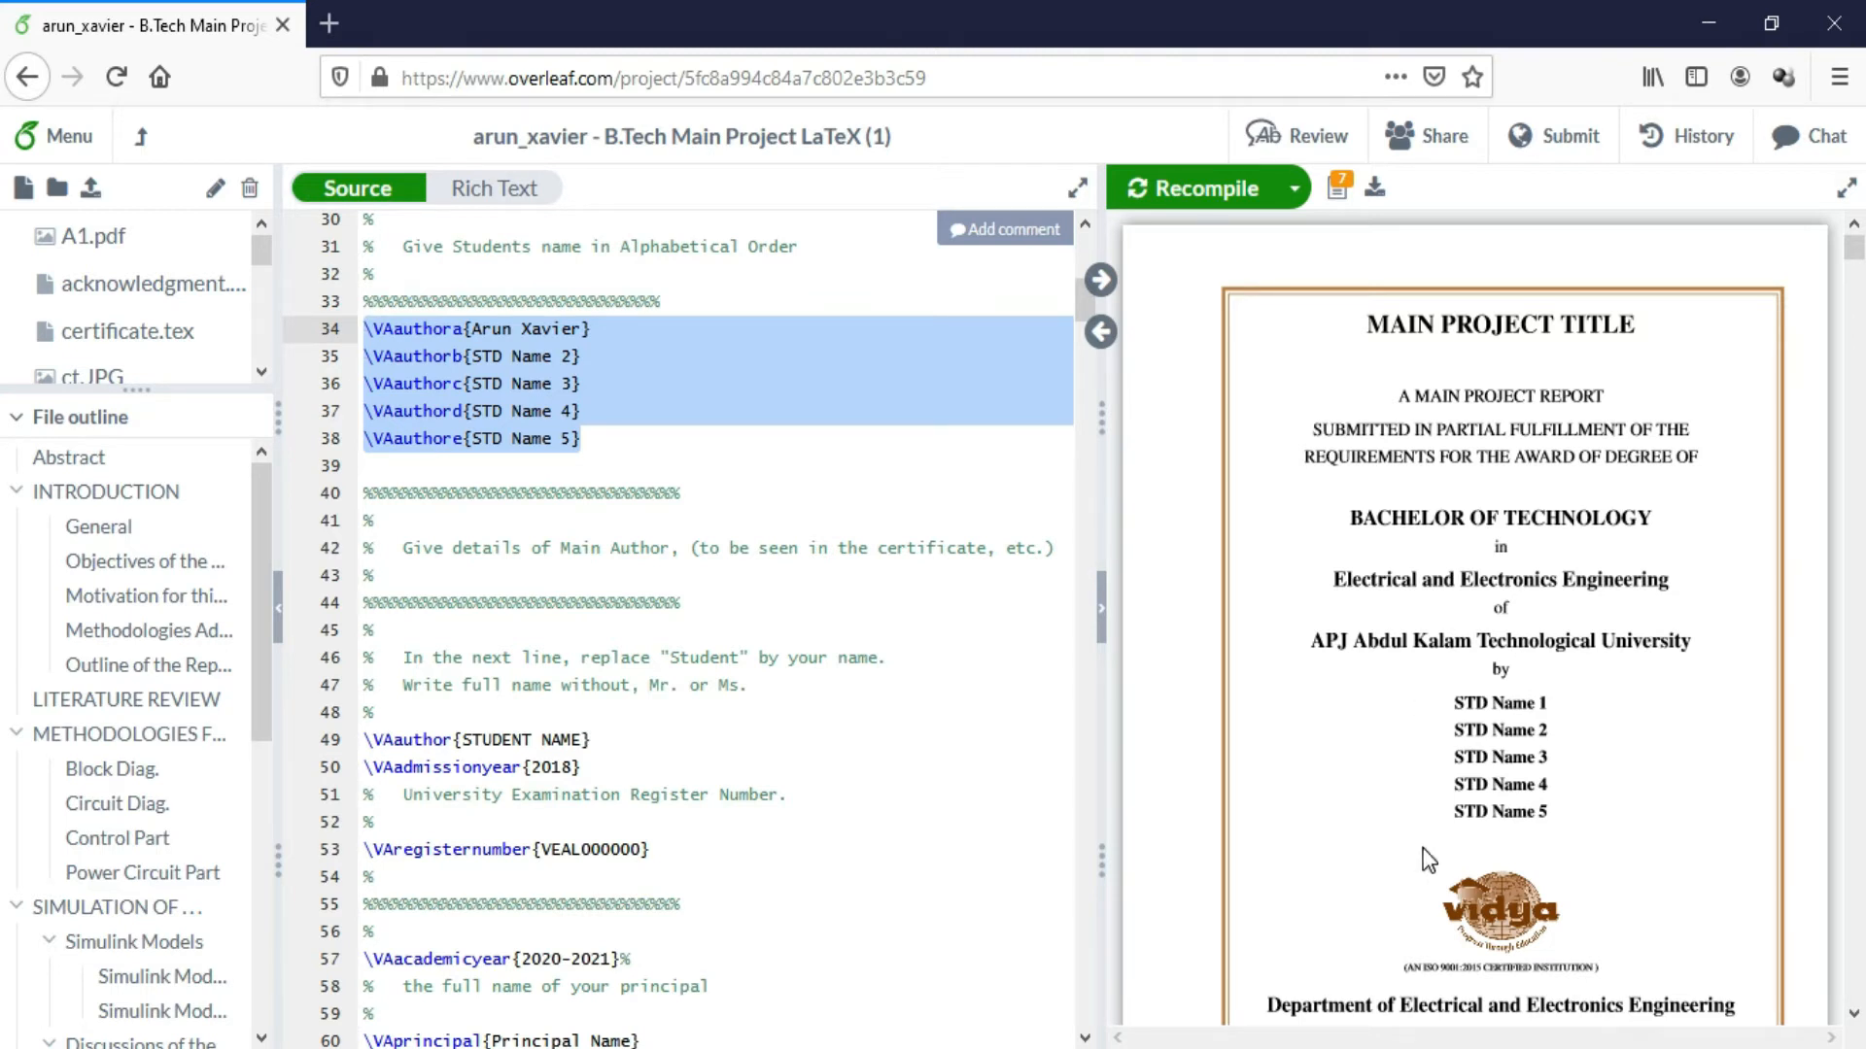
left_click(920, 658)
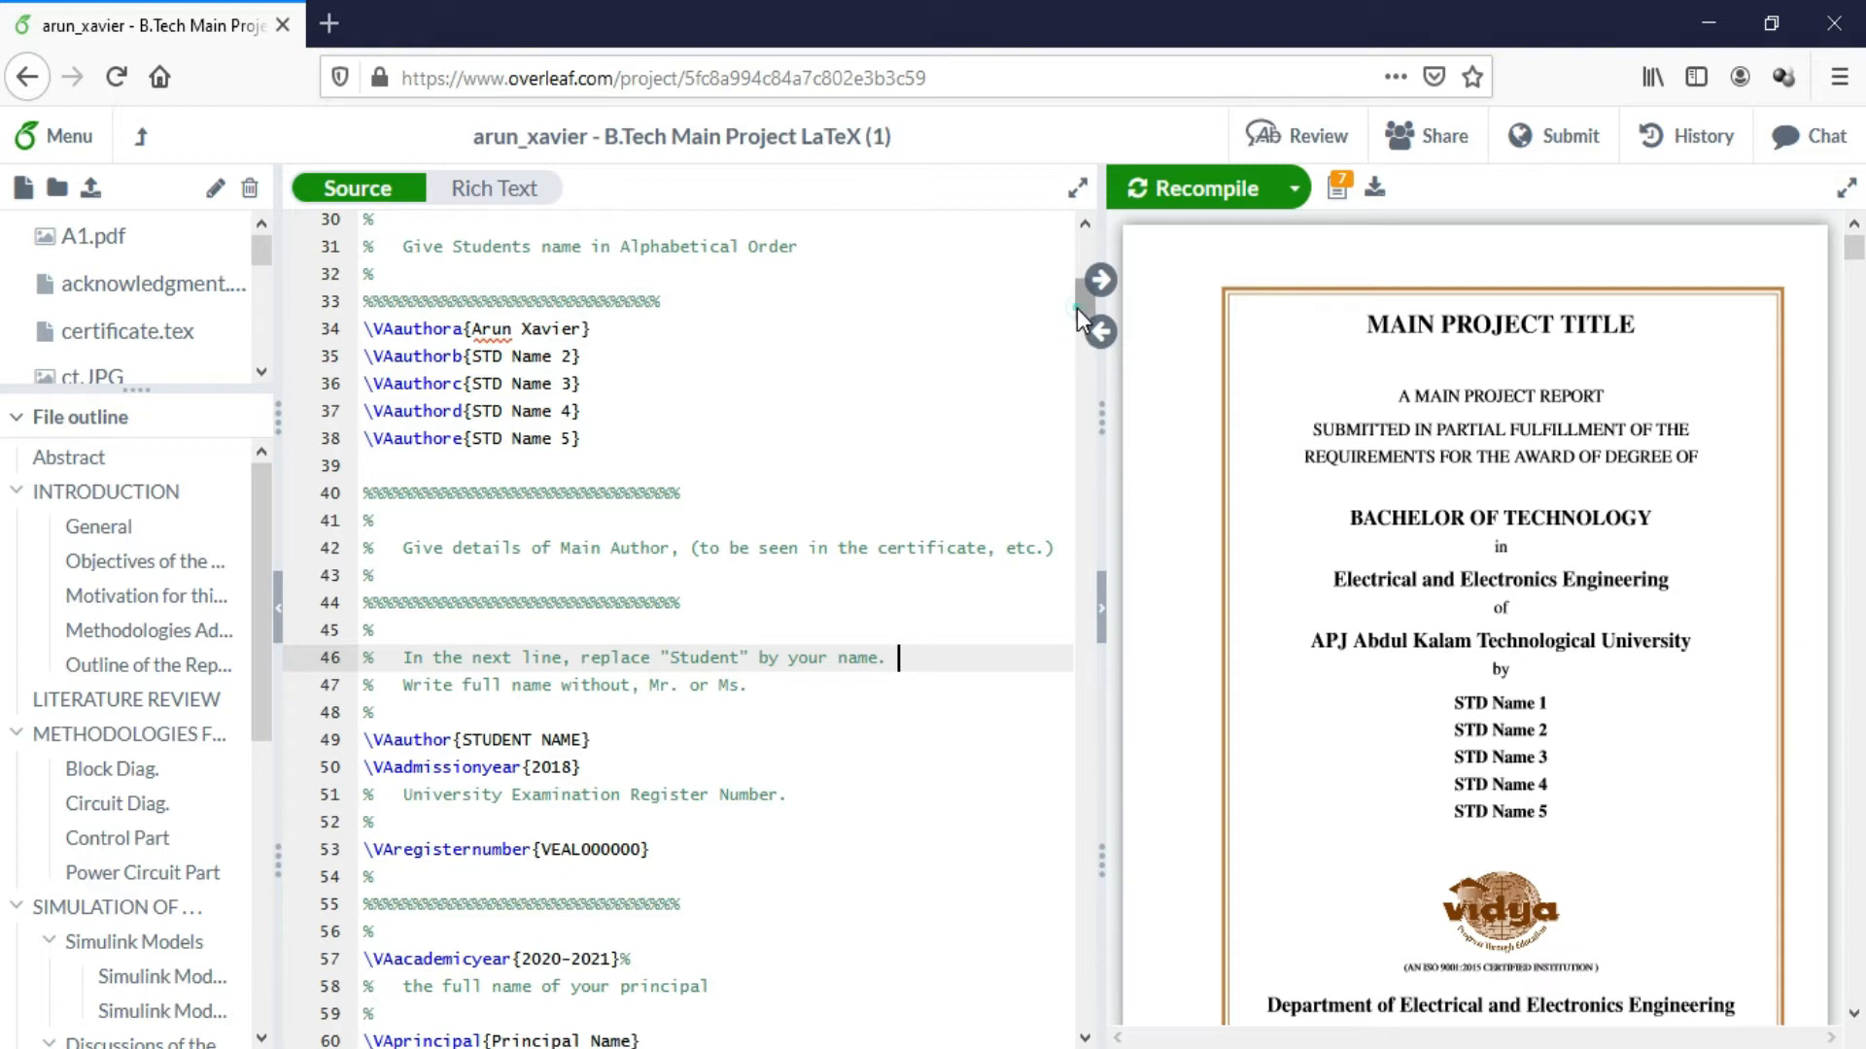
scroll(1077, 311, "down", 3)
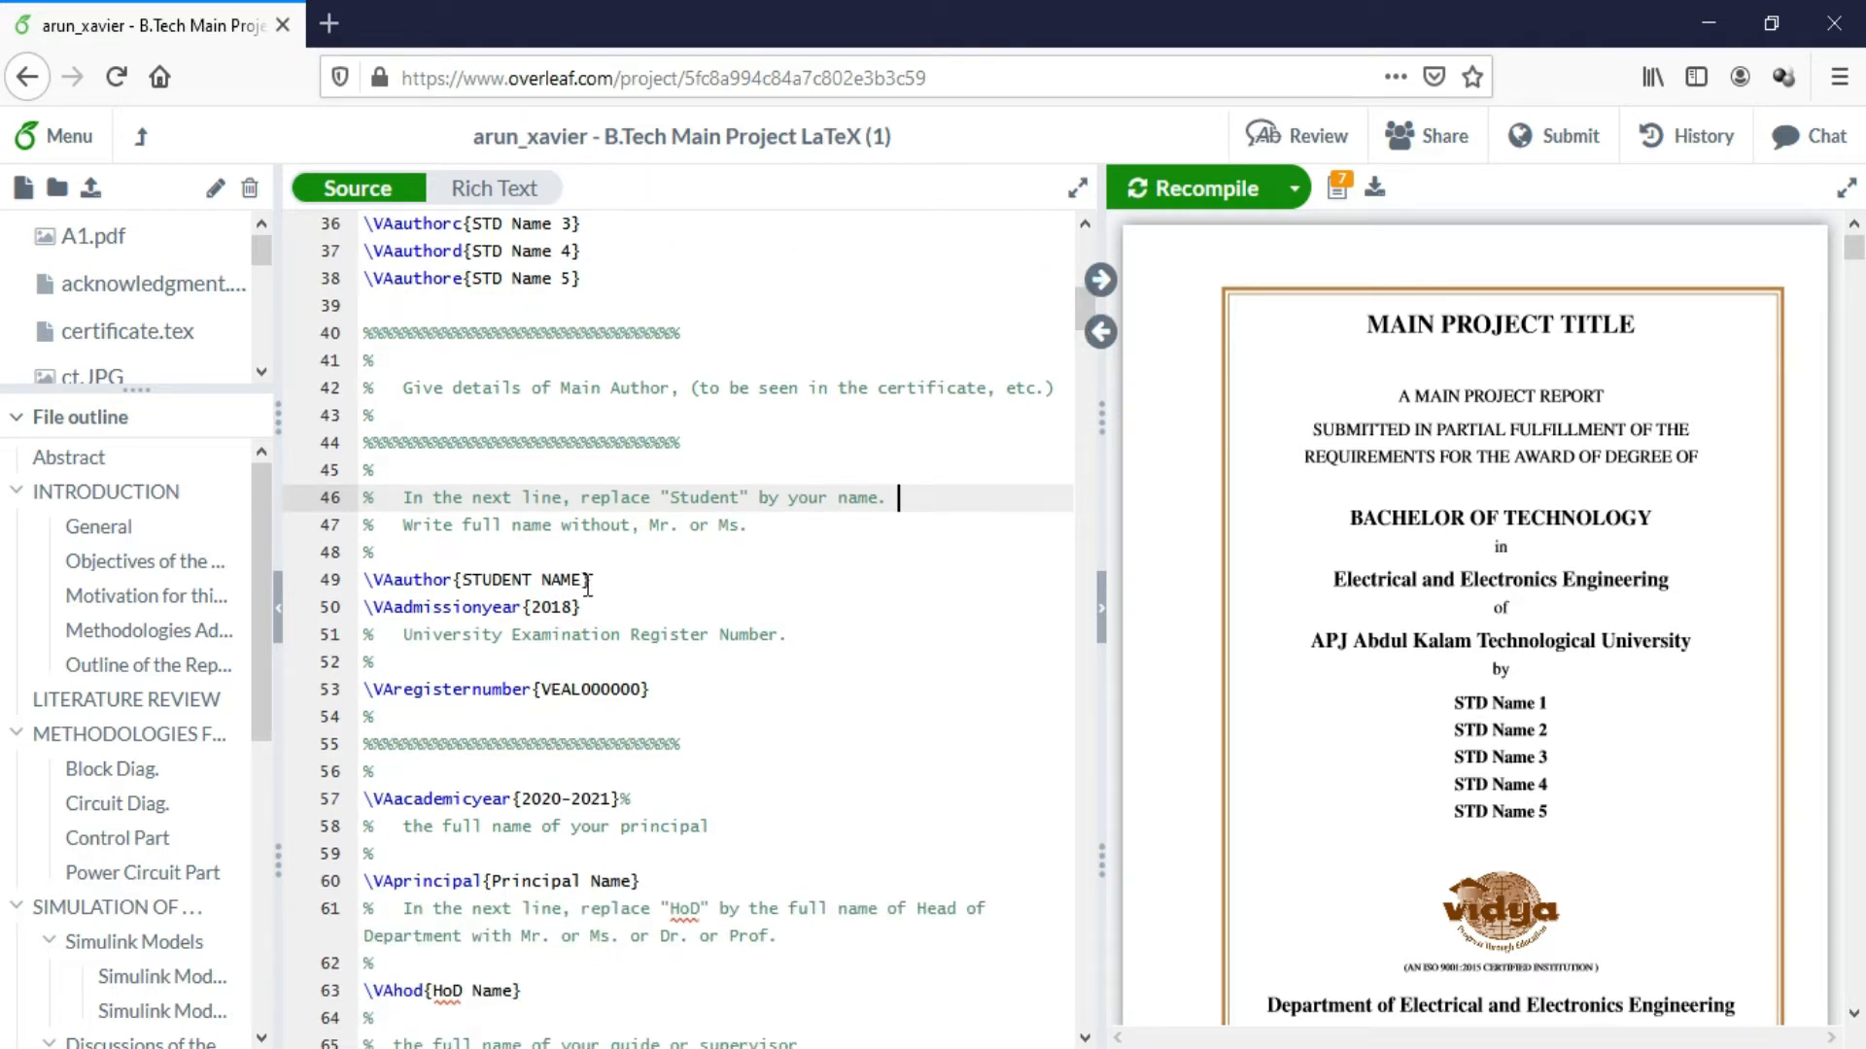
Put the student's full name in \VAauthor on line 49, then move down toward the frontmatter
left_click_drag(587, 582, 465, 581)
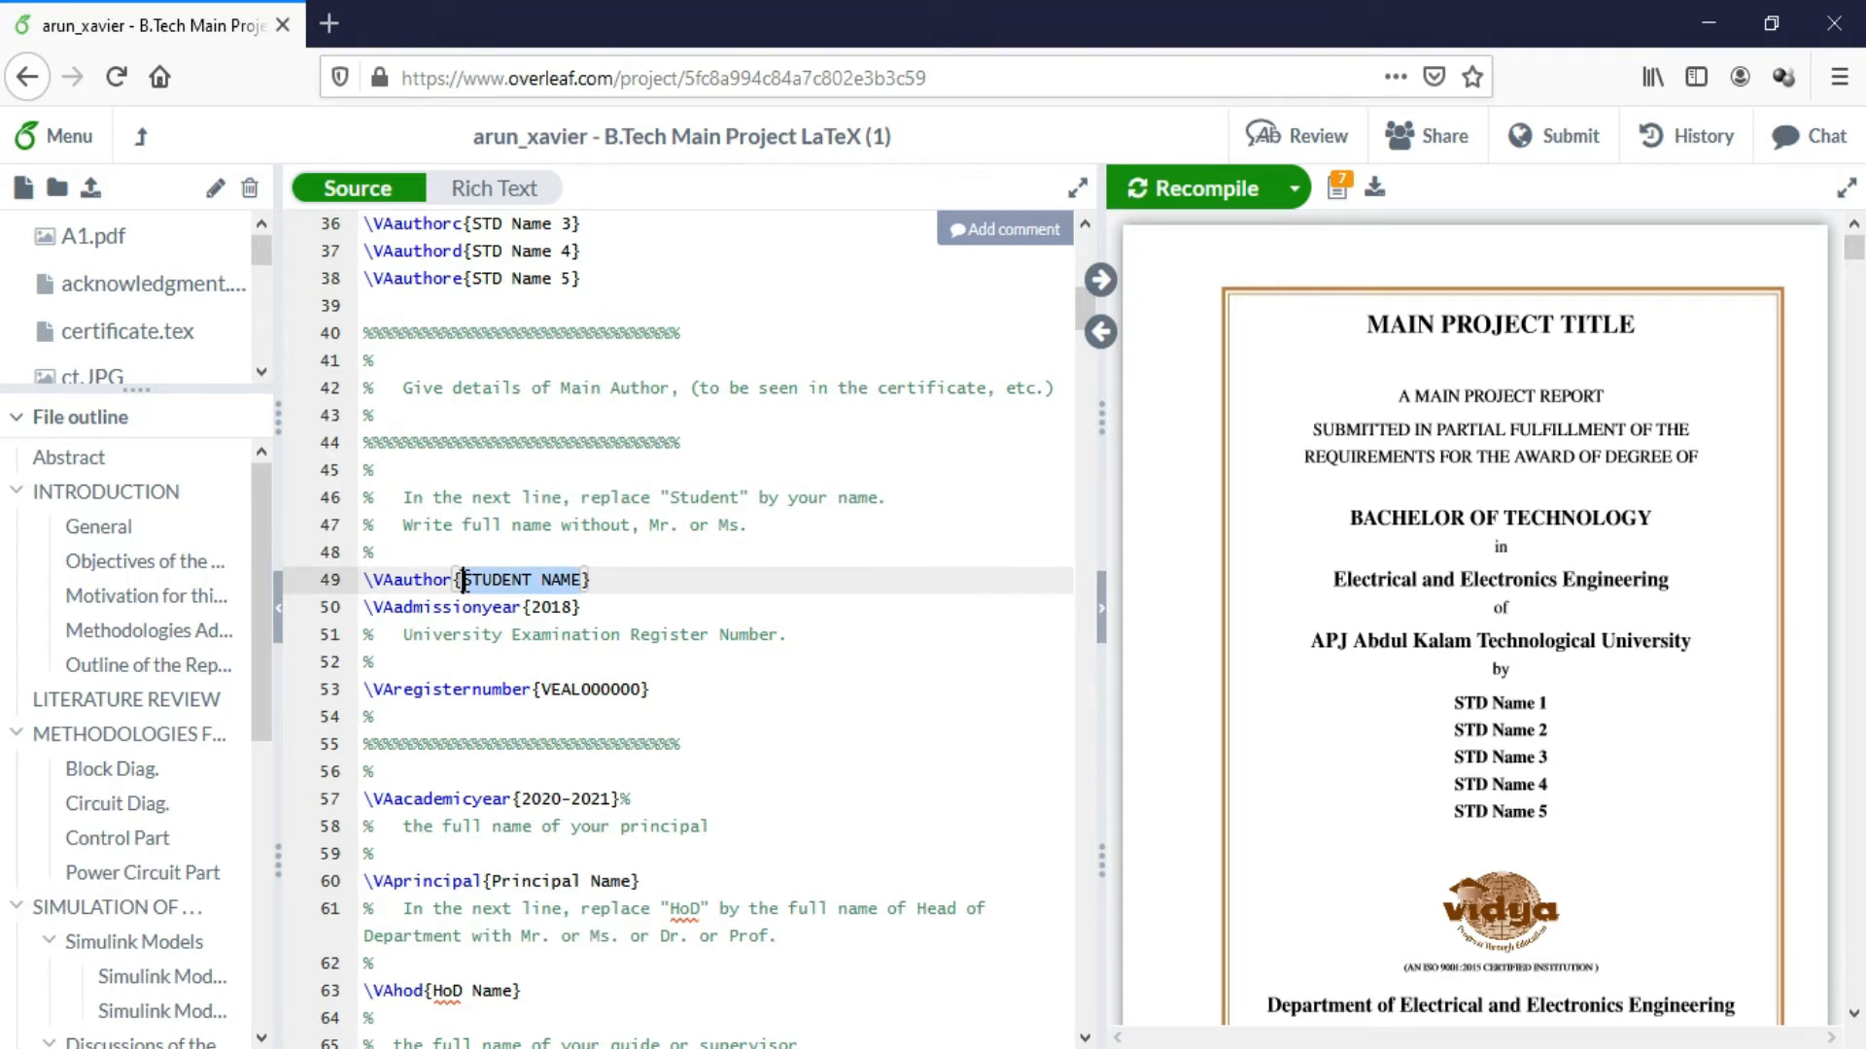
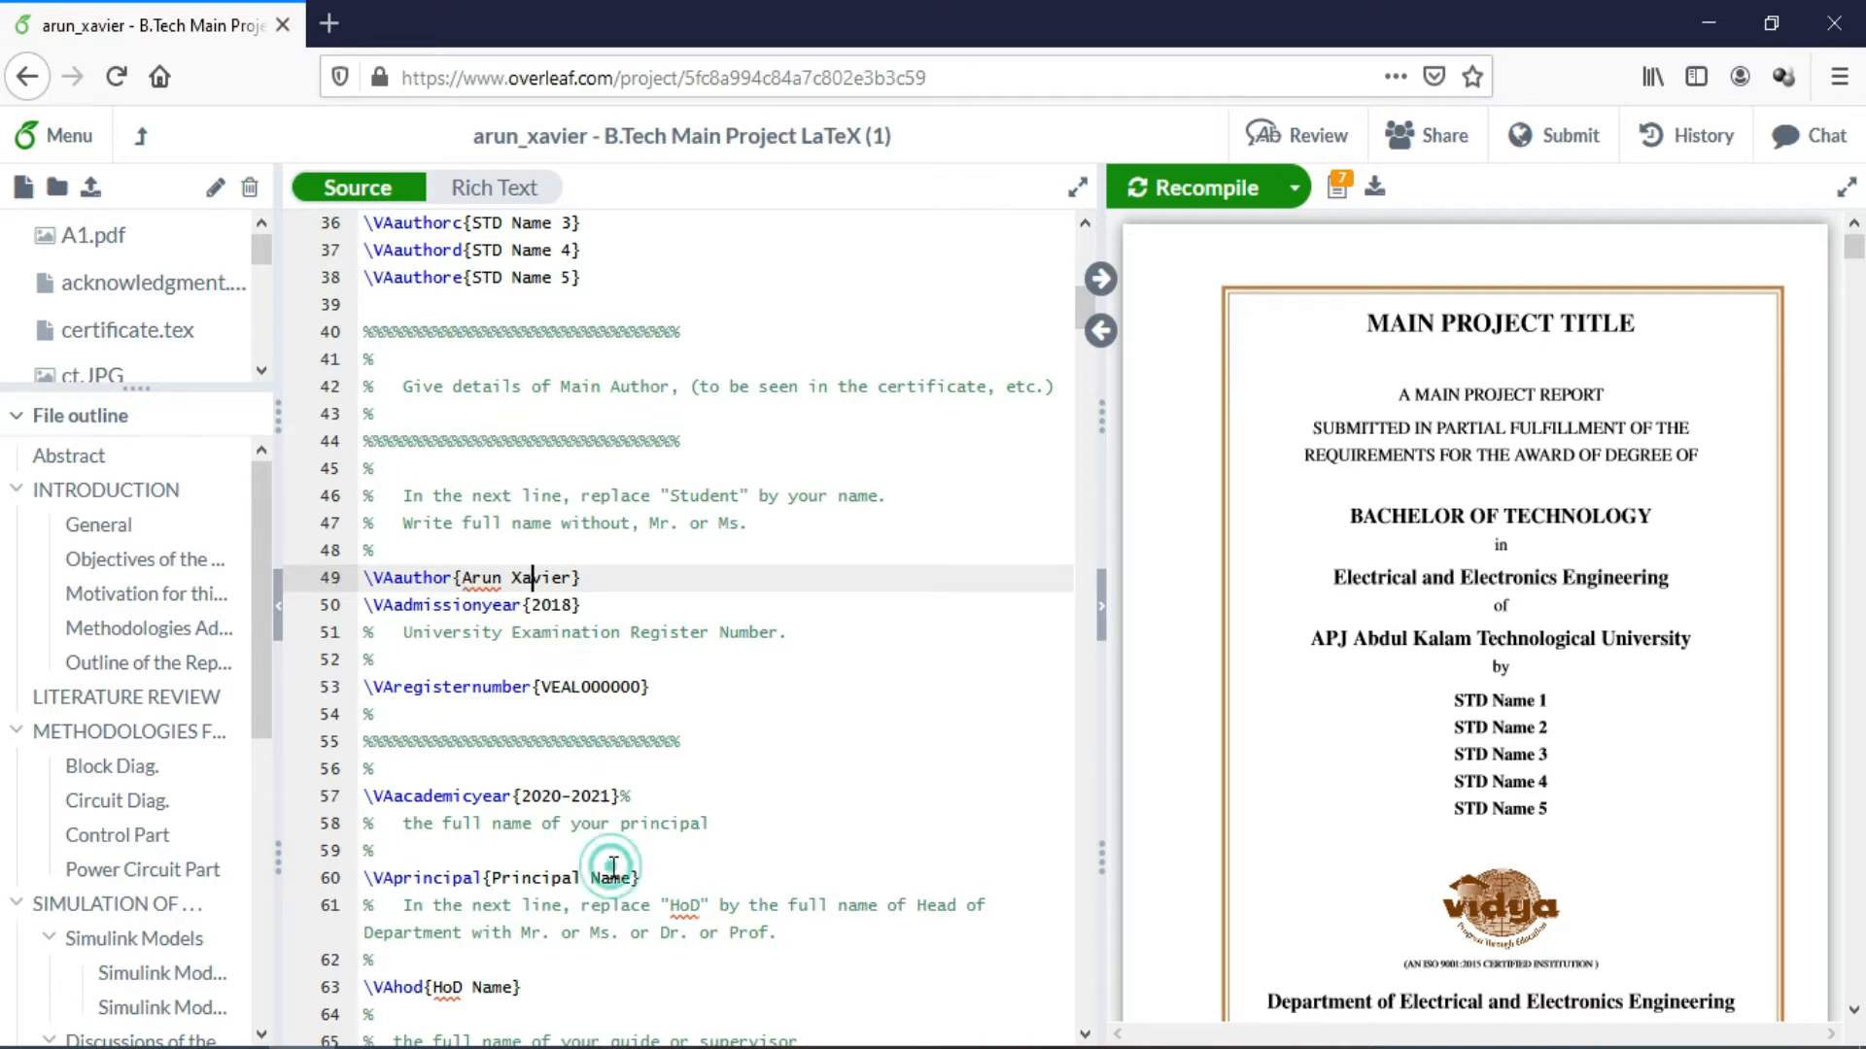
left_click(613, 904)
key("Down")
key("Down")
key("Down")
key("Down")
key("Down")
key("Down")
key("Down")
key("Down")
key("Down")
key("Down")
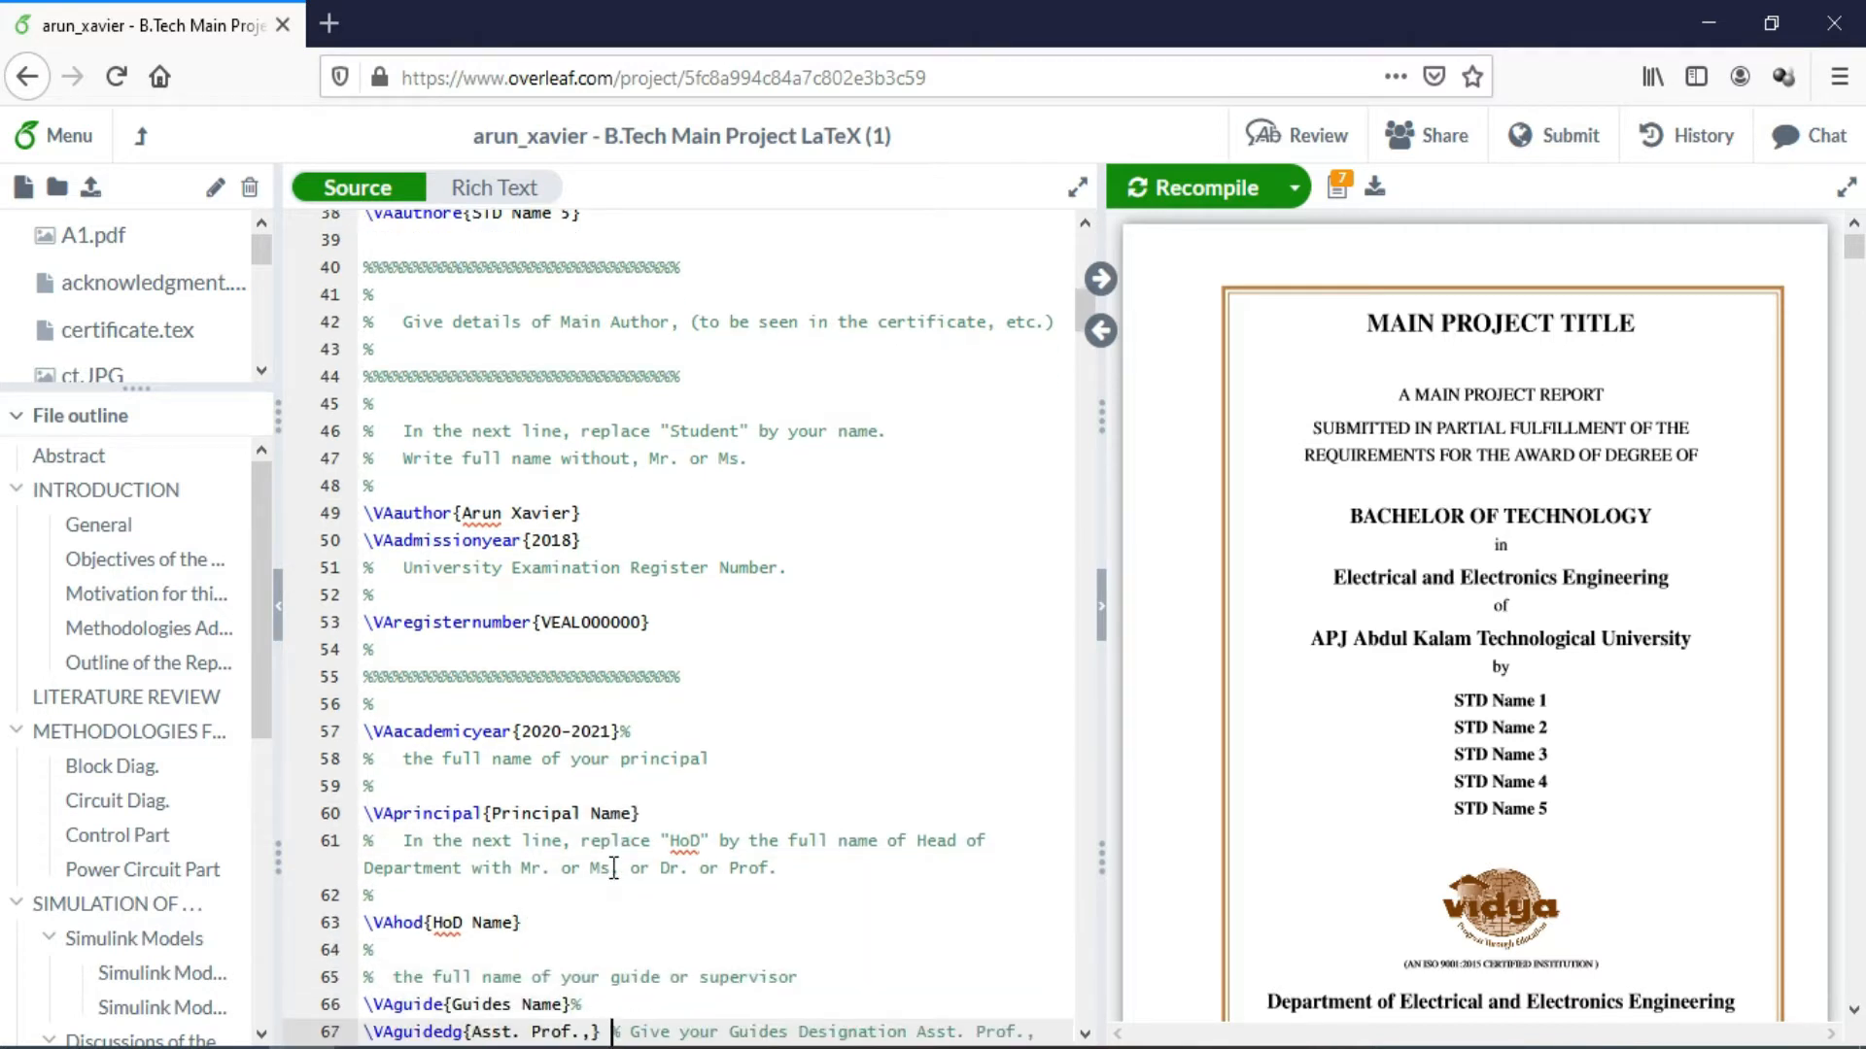
key("Down")
key("Down")
key("Down")
key("Down")
key("Down")
key("Down")
key("Down")
key("Down")
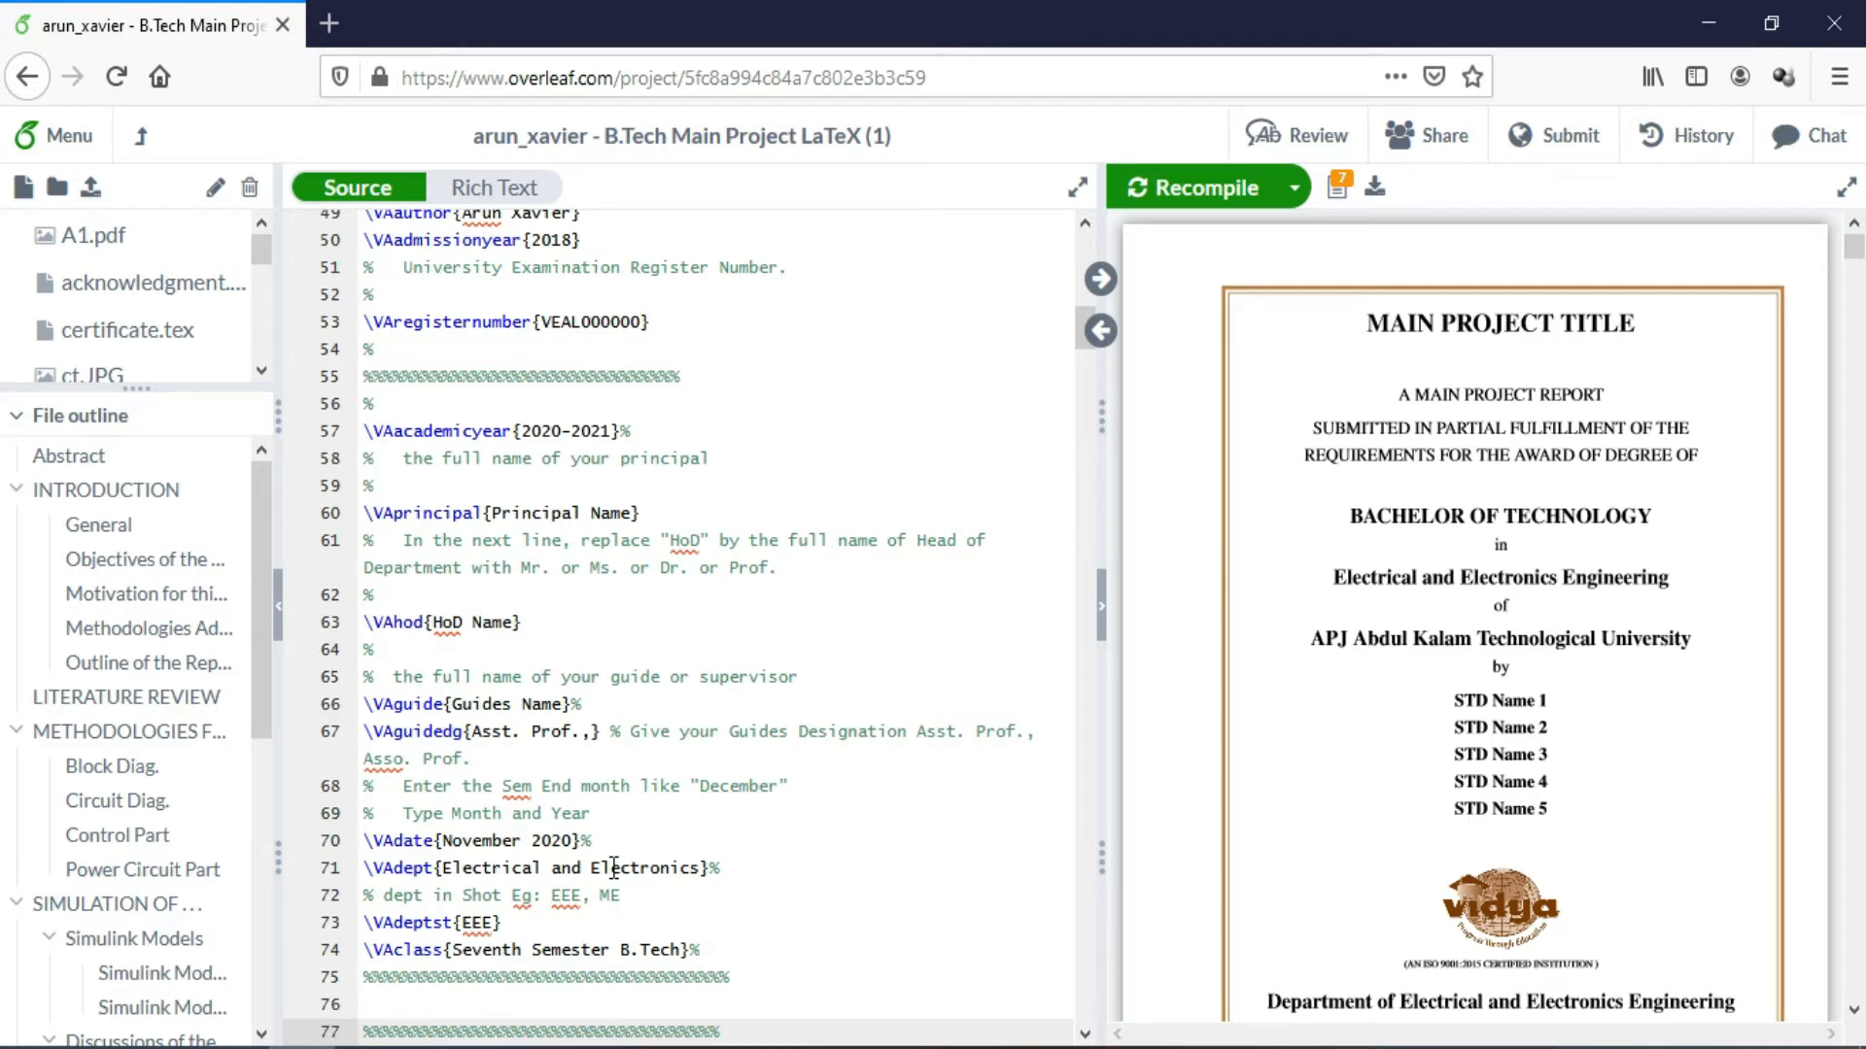
key("Down")
key("Down")
key("Down")
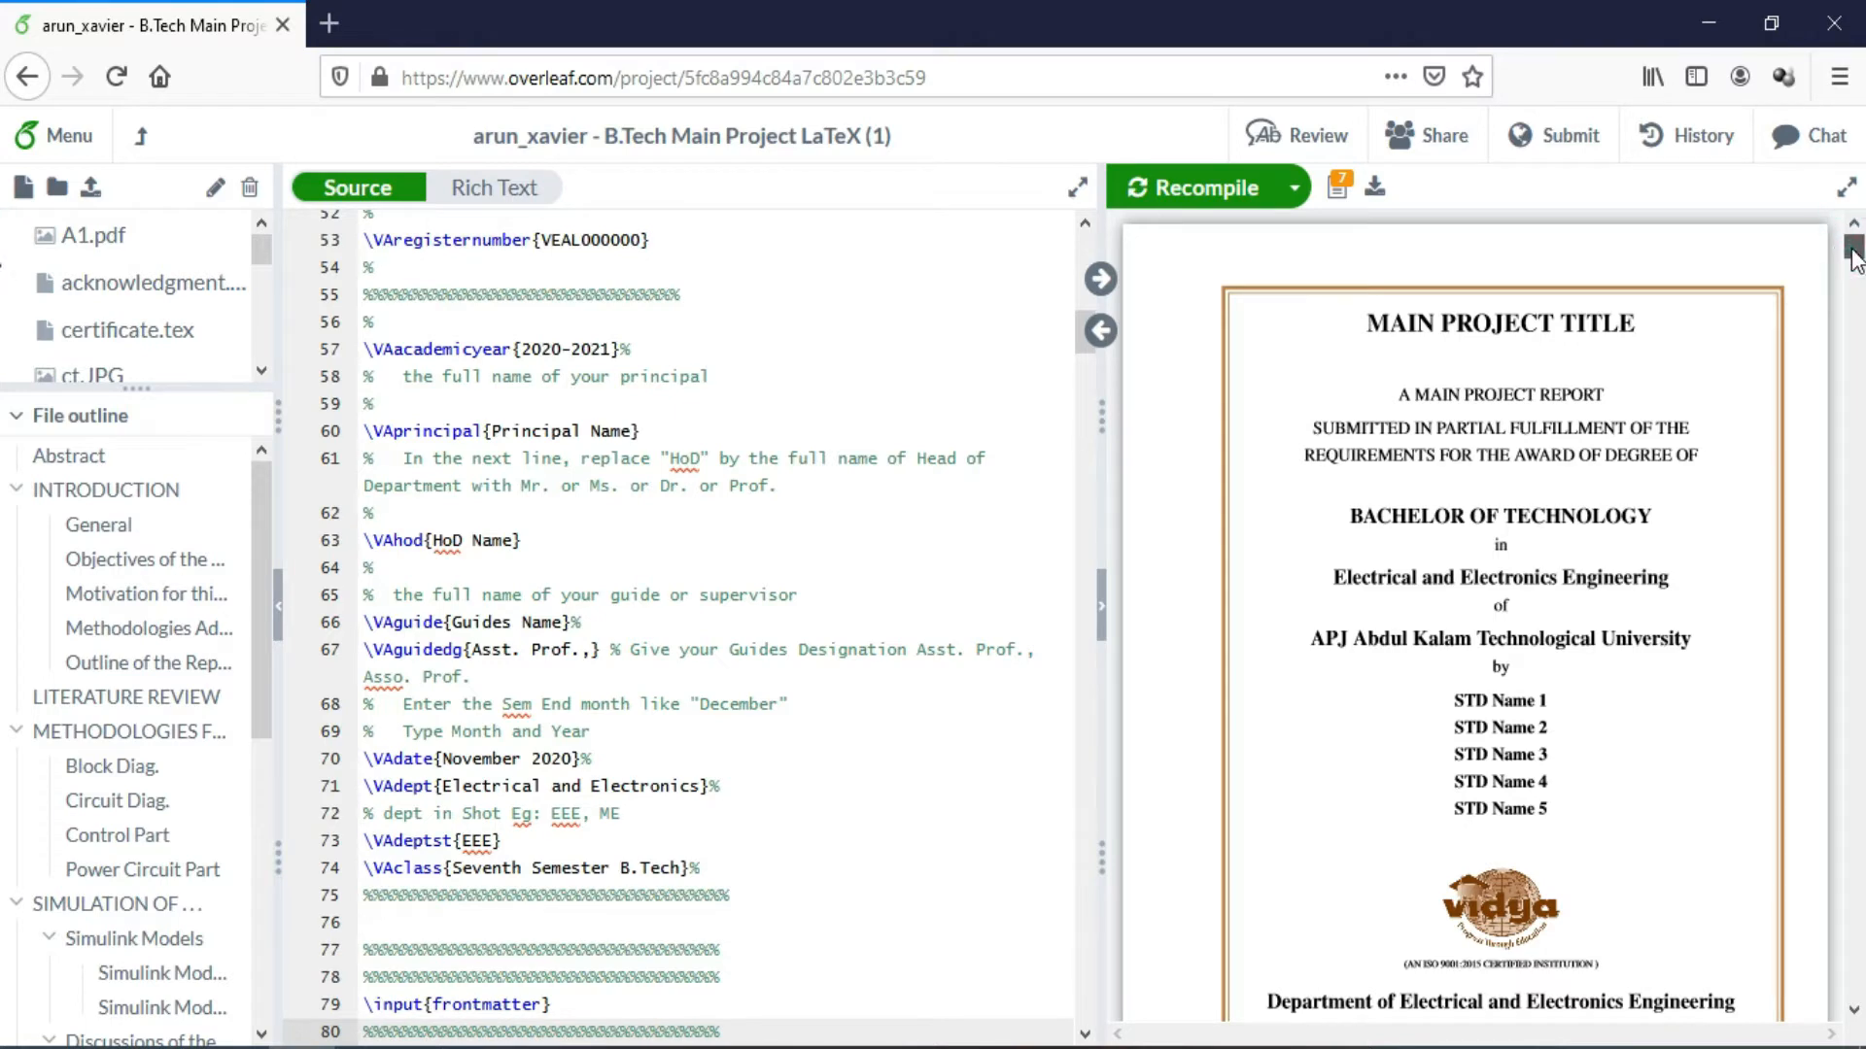
left_click_drag(1854, 257, 1856, 264)
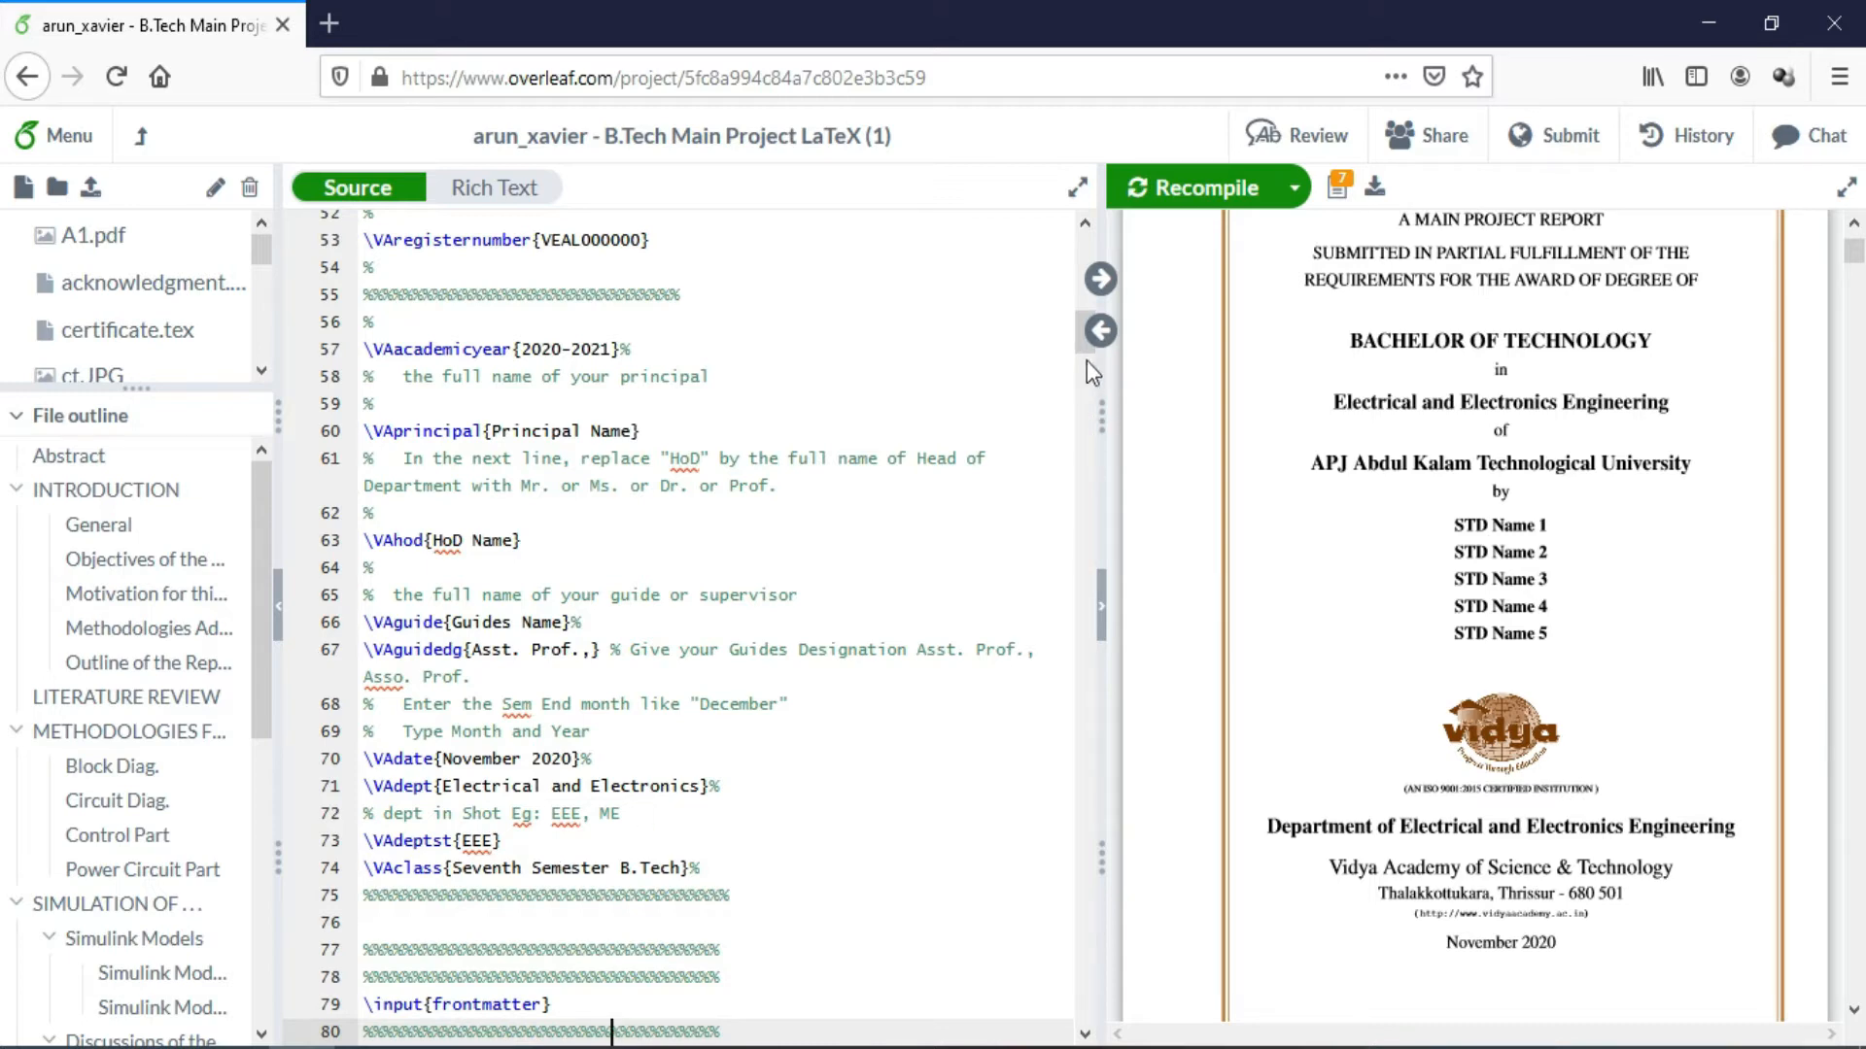
Recompile and scroll the PDF preview down to the Certificate page showing ABCD TITLE
scroll(1082, 354, "down", 5)
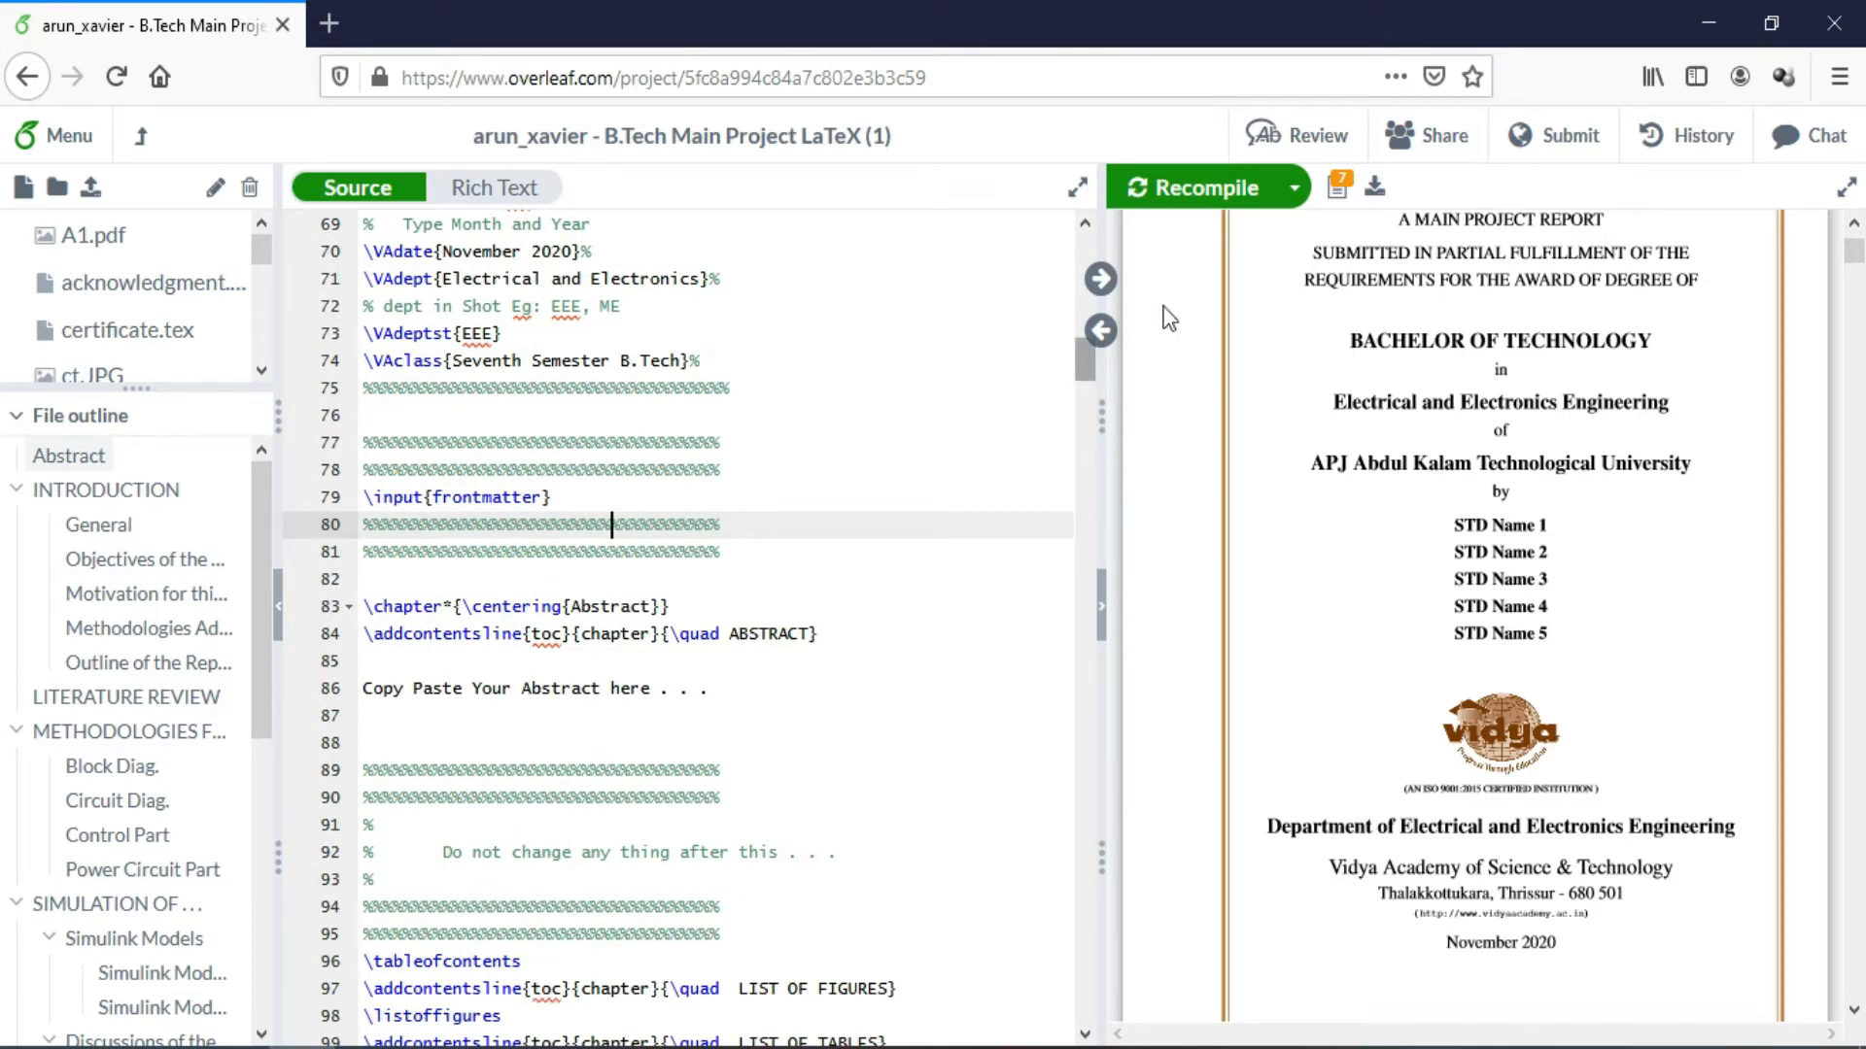
left_click(1171, 199)
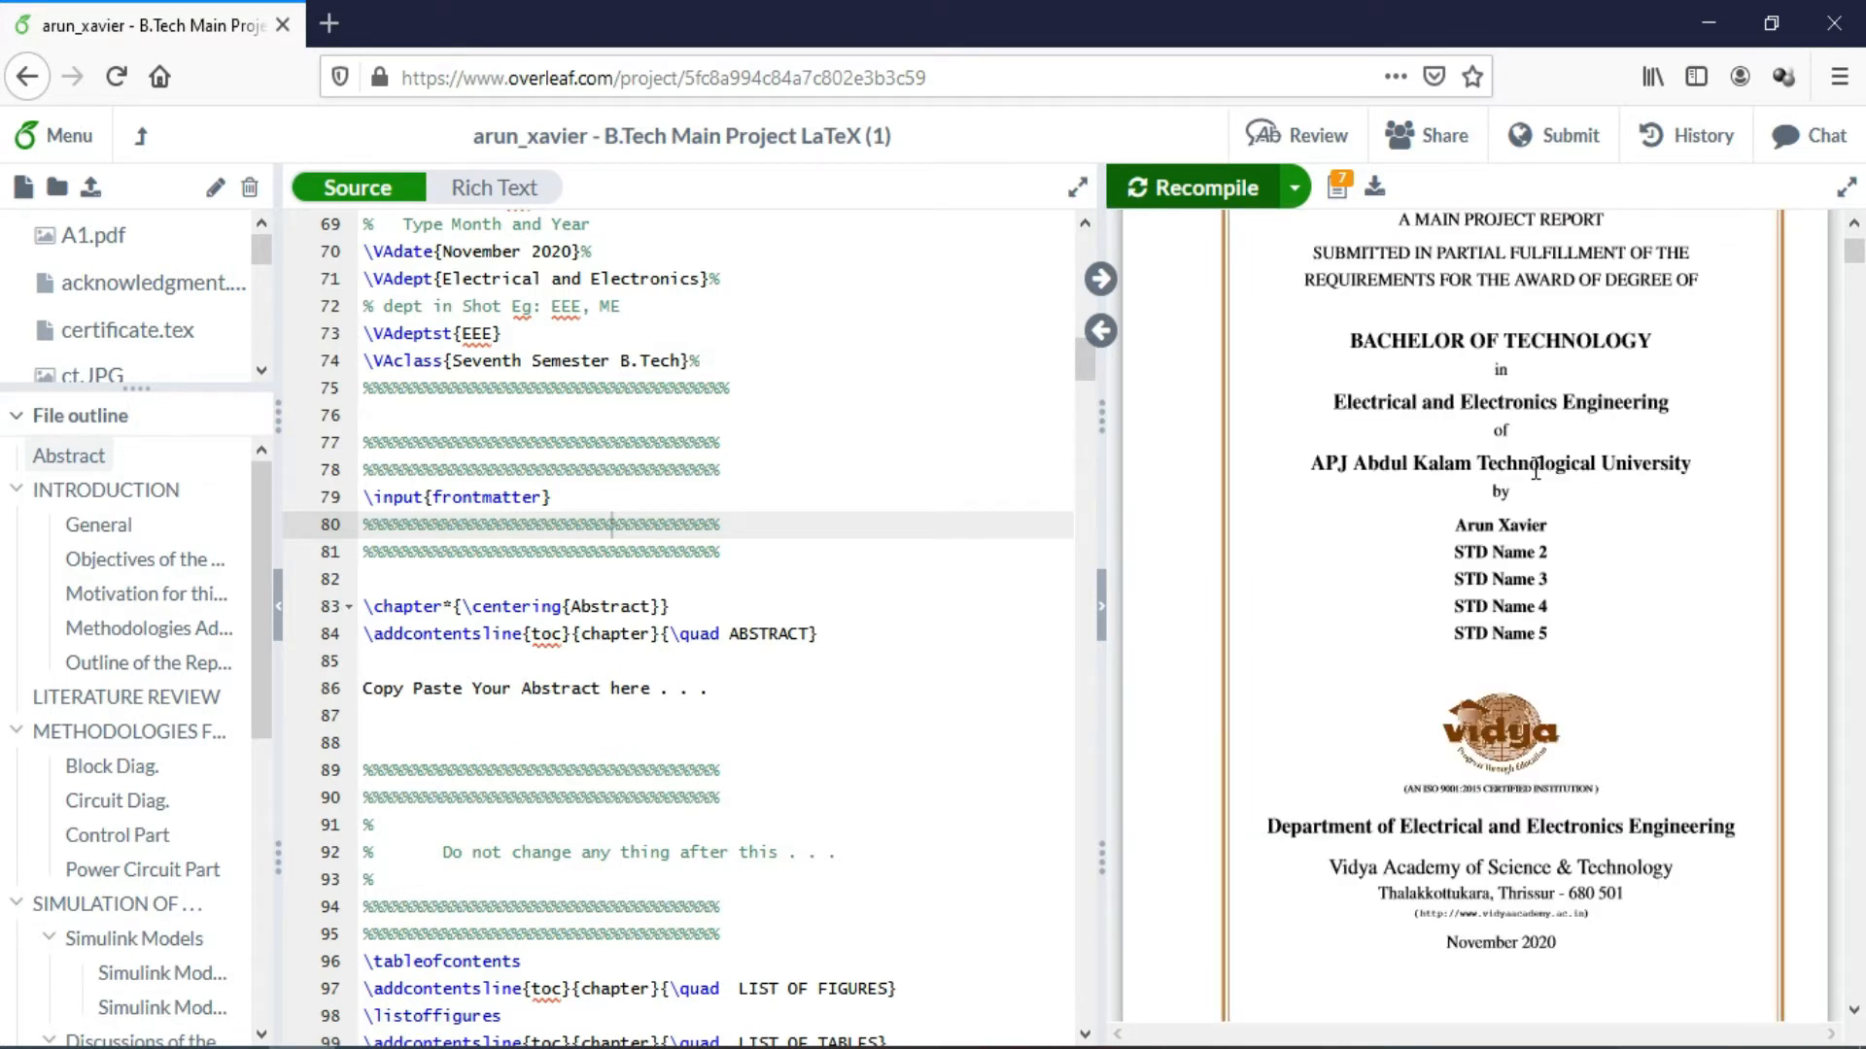
left_click_drag(1863, 256, 1864, 285)
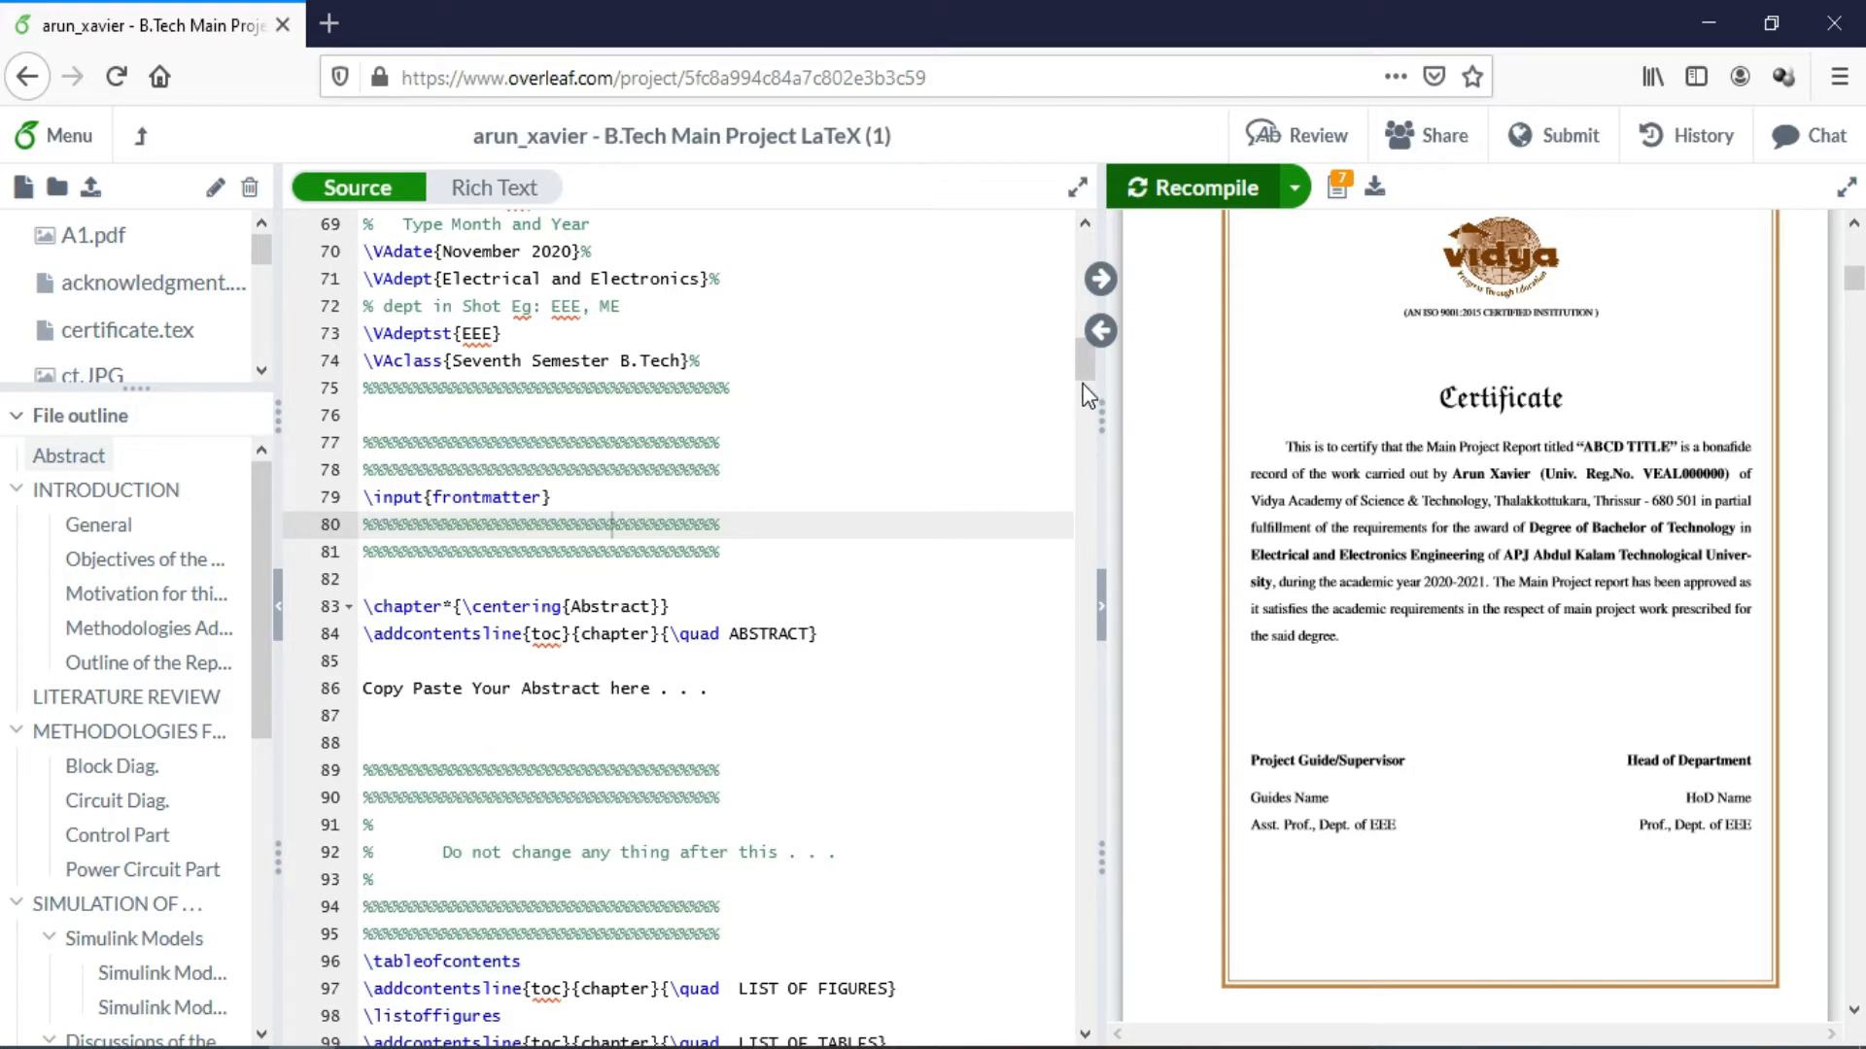
scroll(1086, 387, "down", 3)
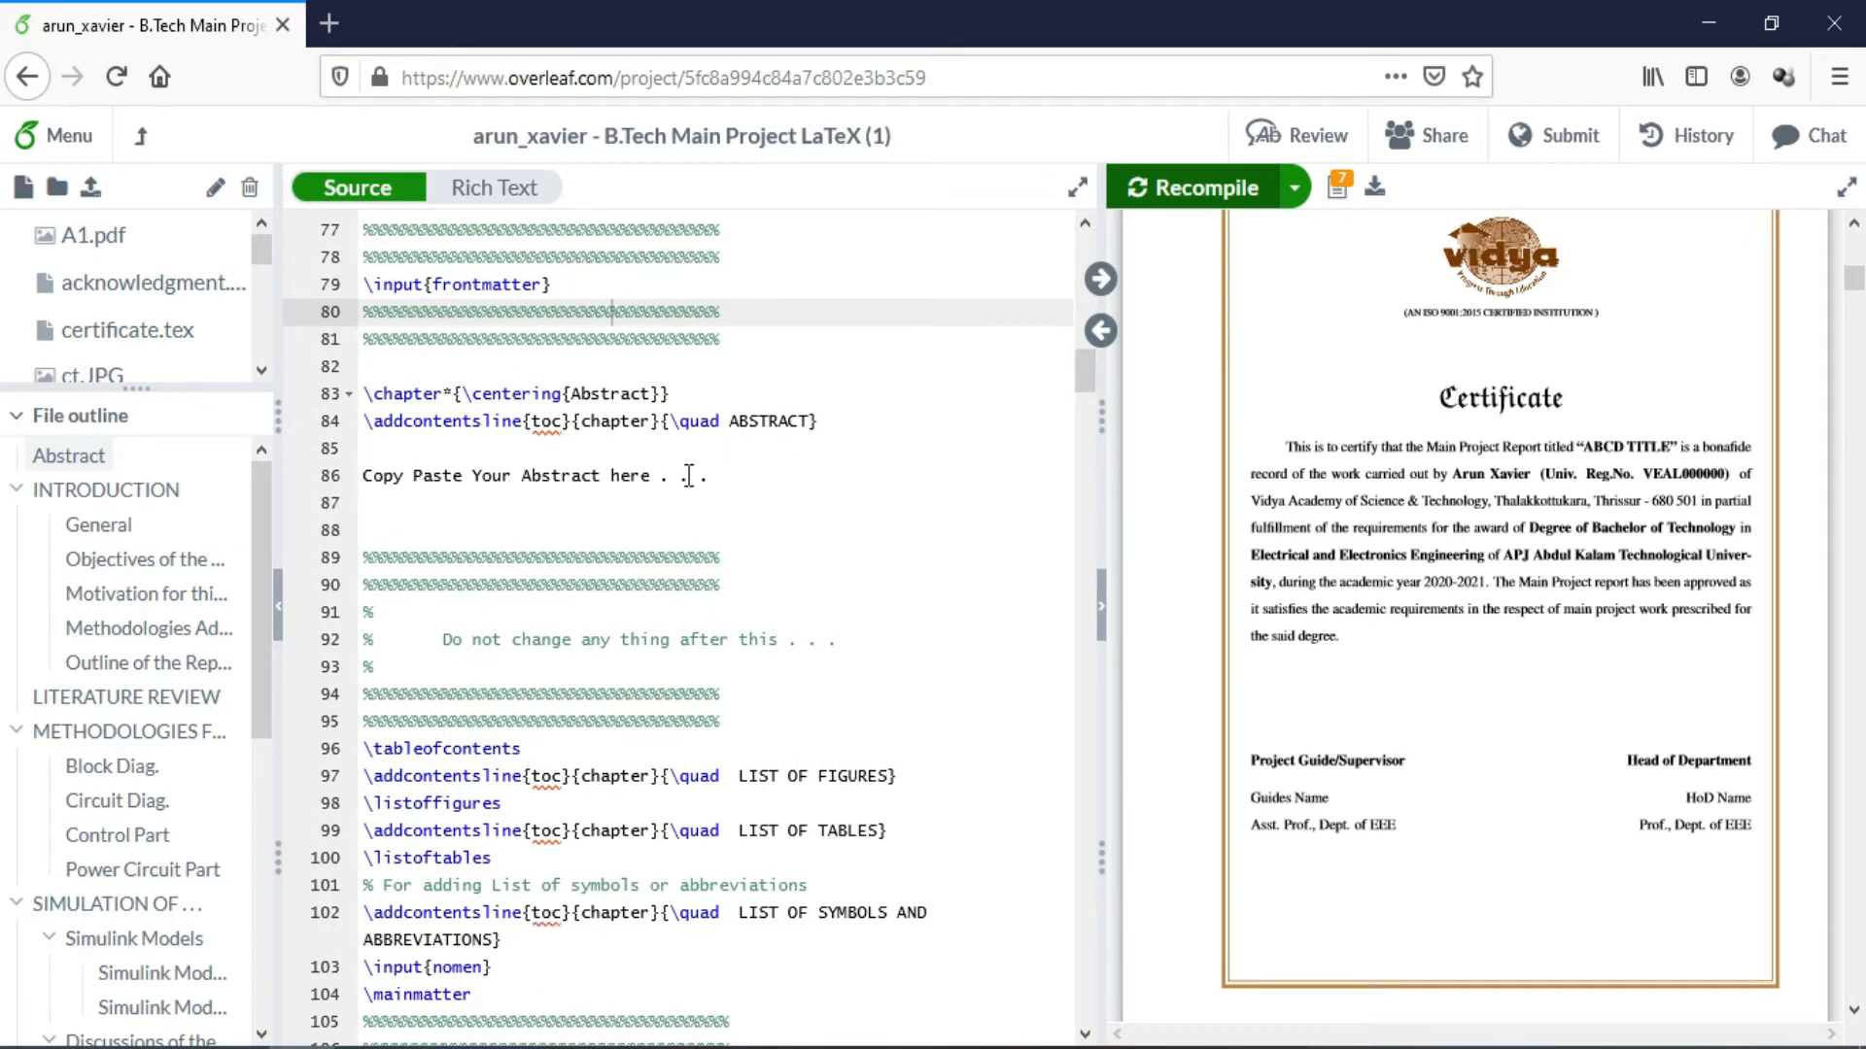
Select the source lines from the table of contents down to \mainmatter
left_click(605, 755)
left_click_drag(593, 811, 541, 991)
left_click_drag(1087, 377, 1088, 424)
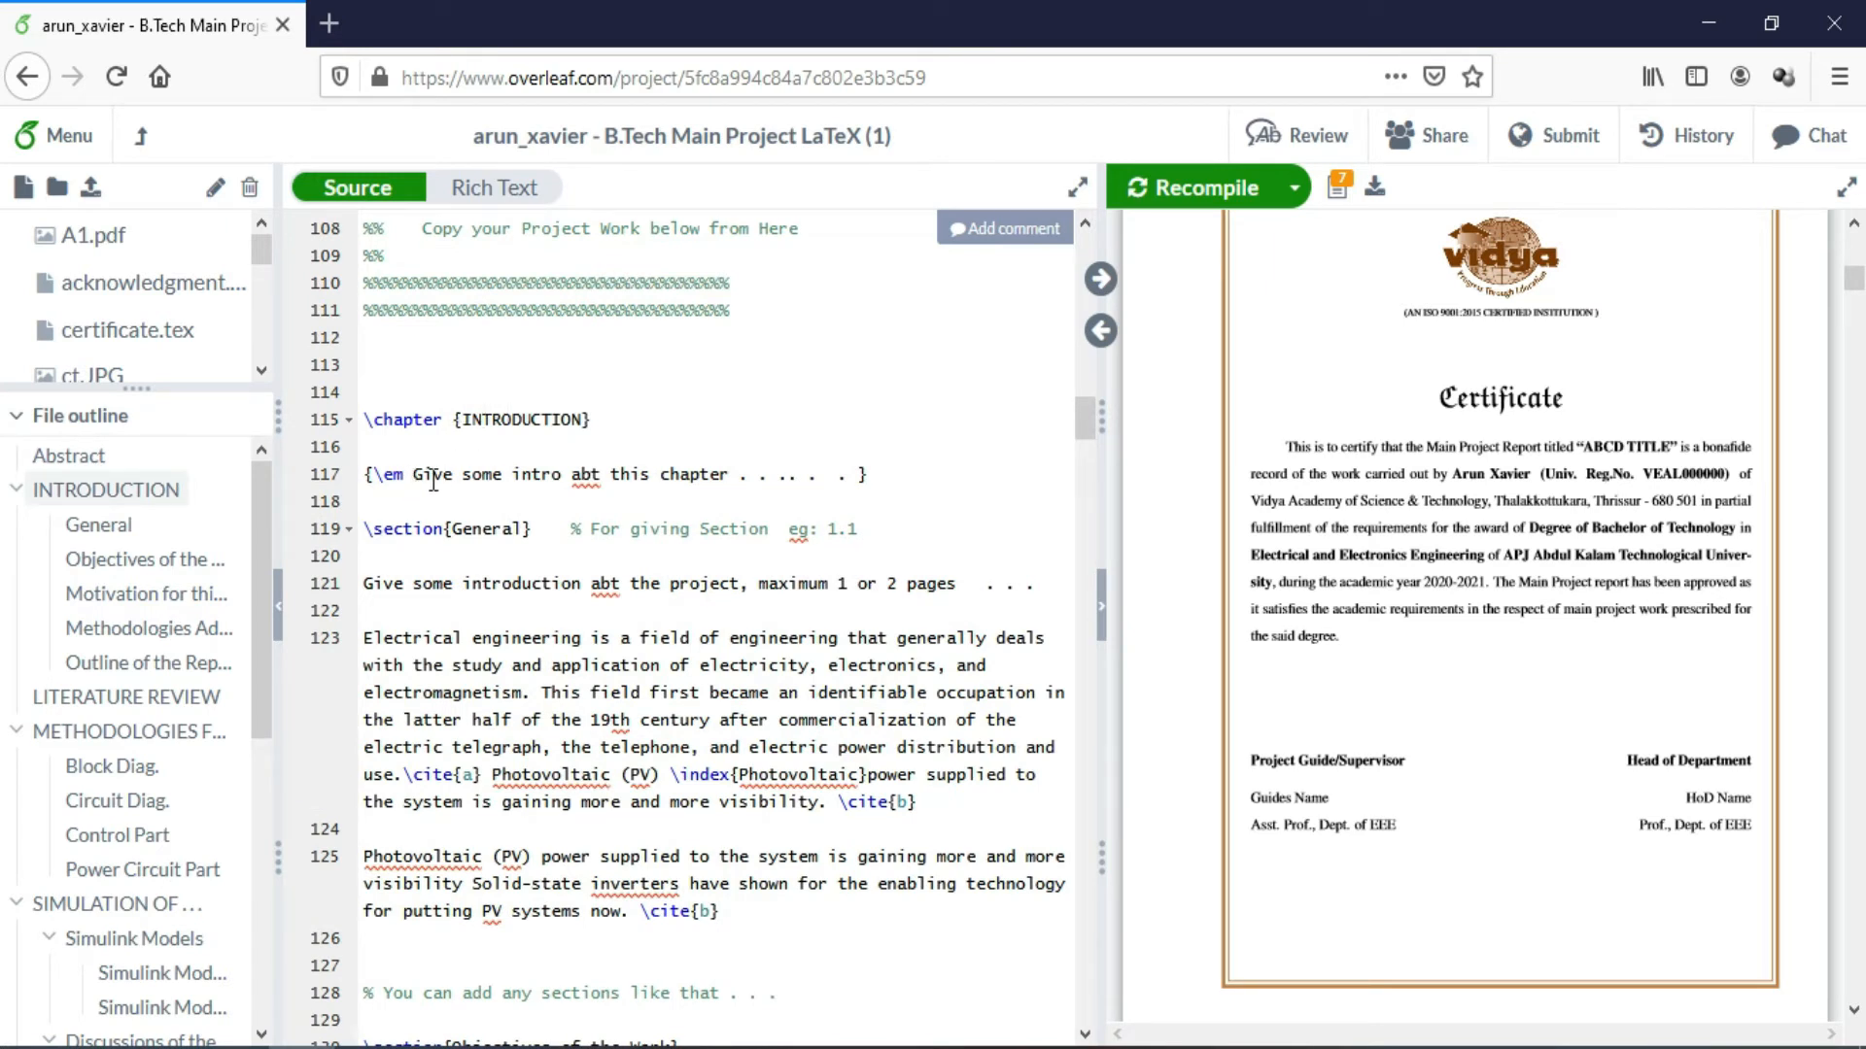
Scroll the PDF from certificate to List of Symbols and Abbreviations, then enlarge the file list
left_click(476, 527)
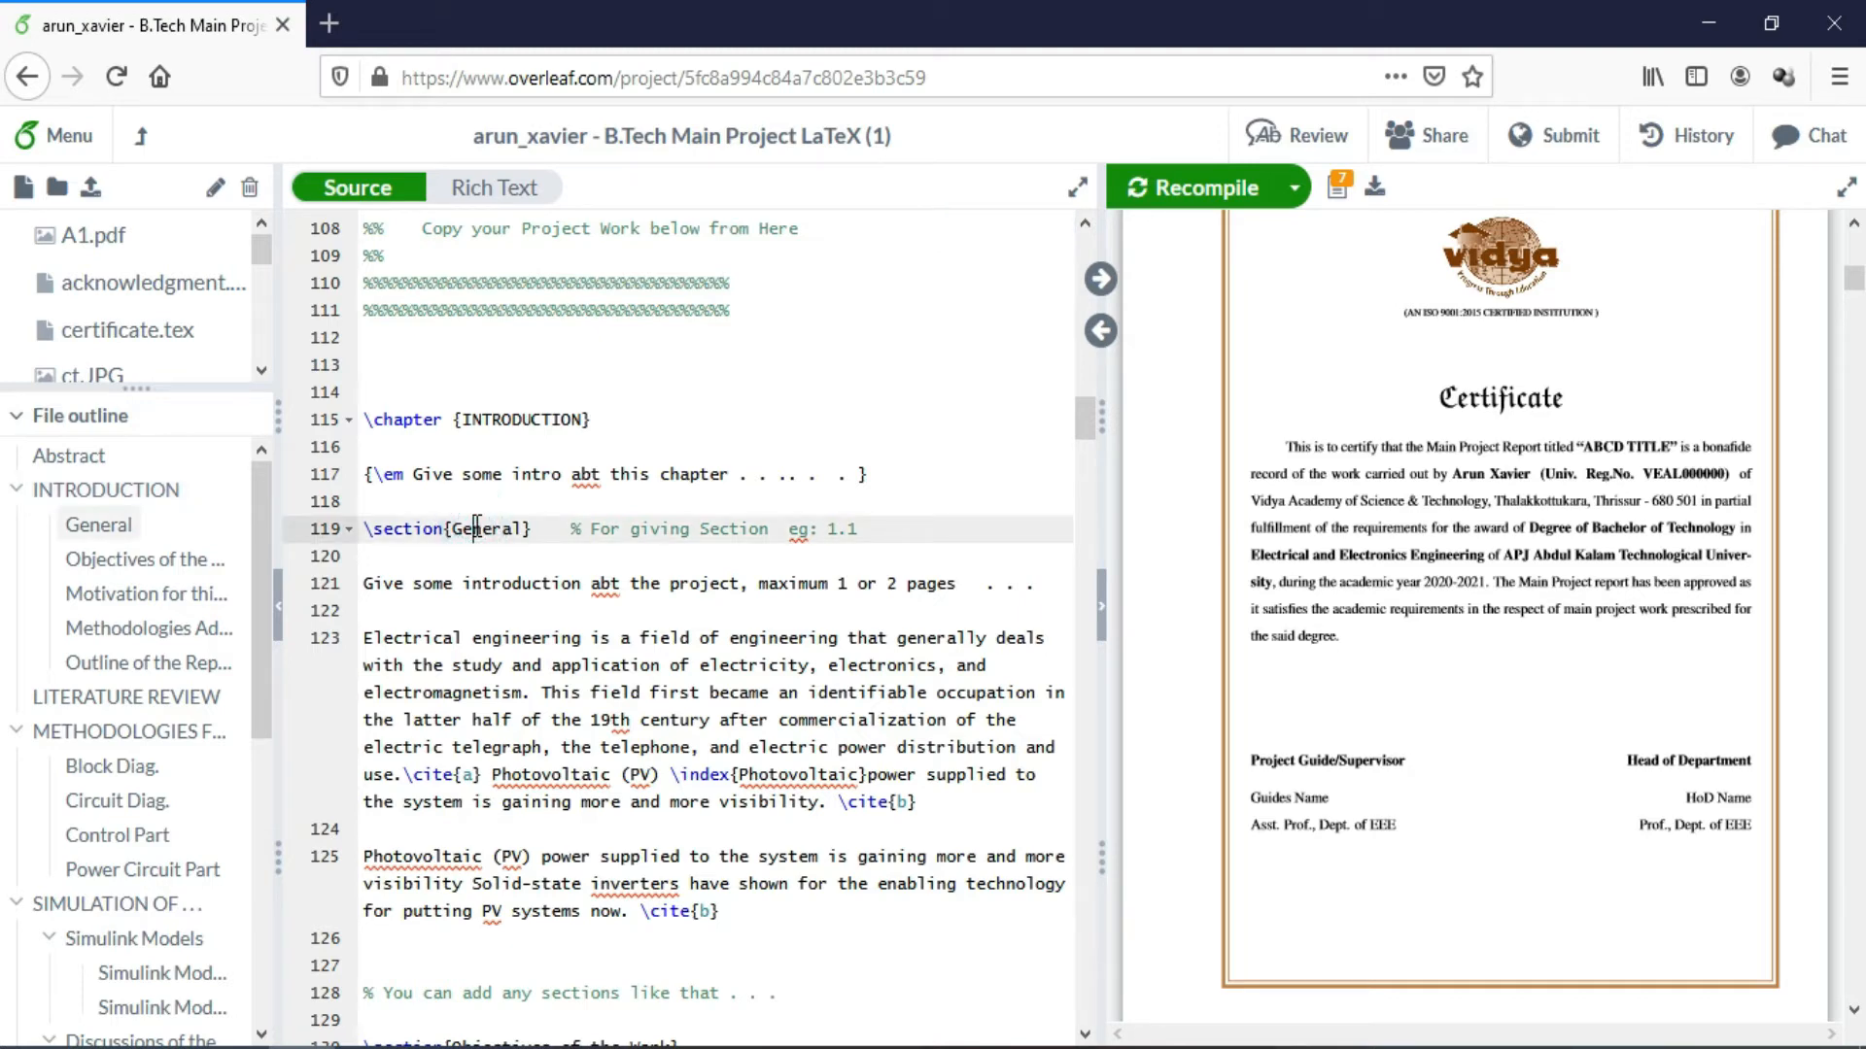
left_click_drag(1860, 285, 1863, 339)
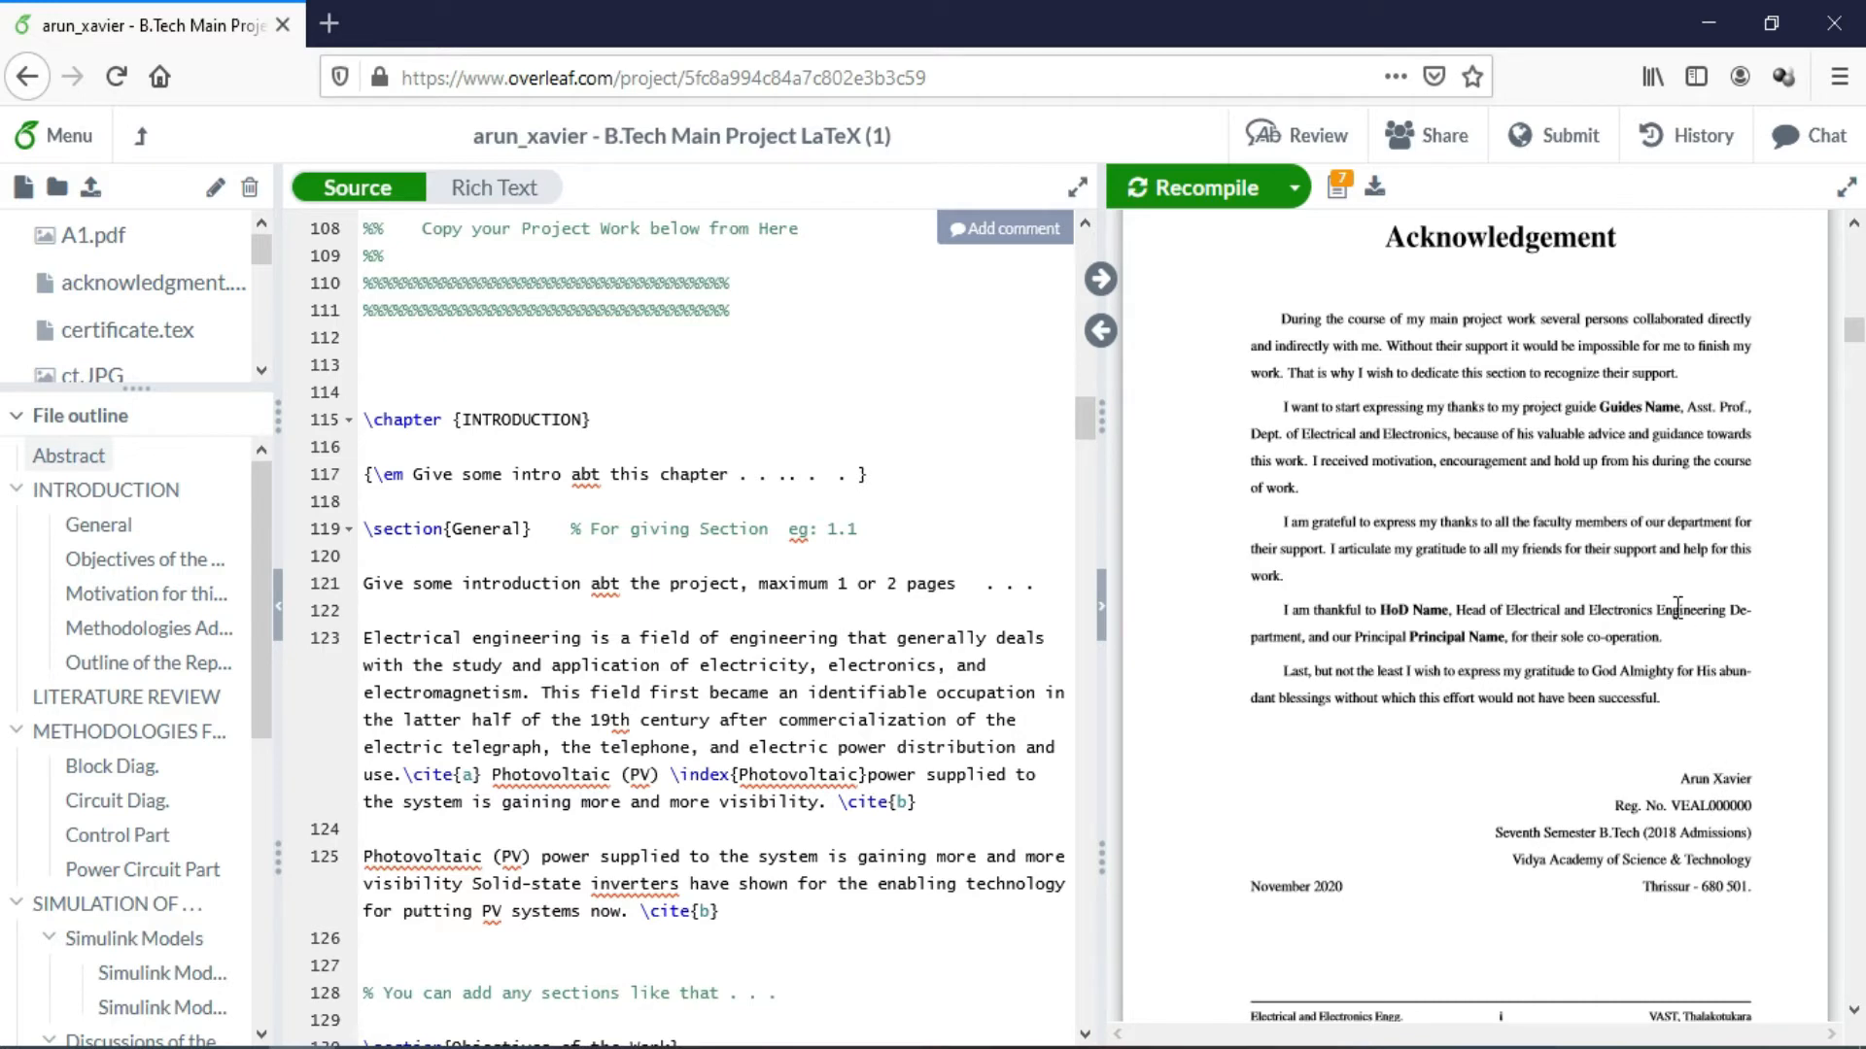
left_click_drag(1850, 339, 1856, 423)
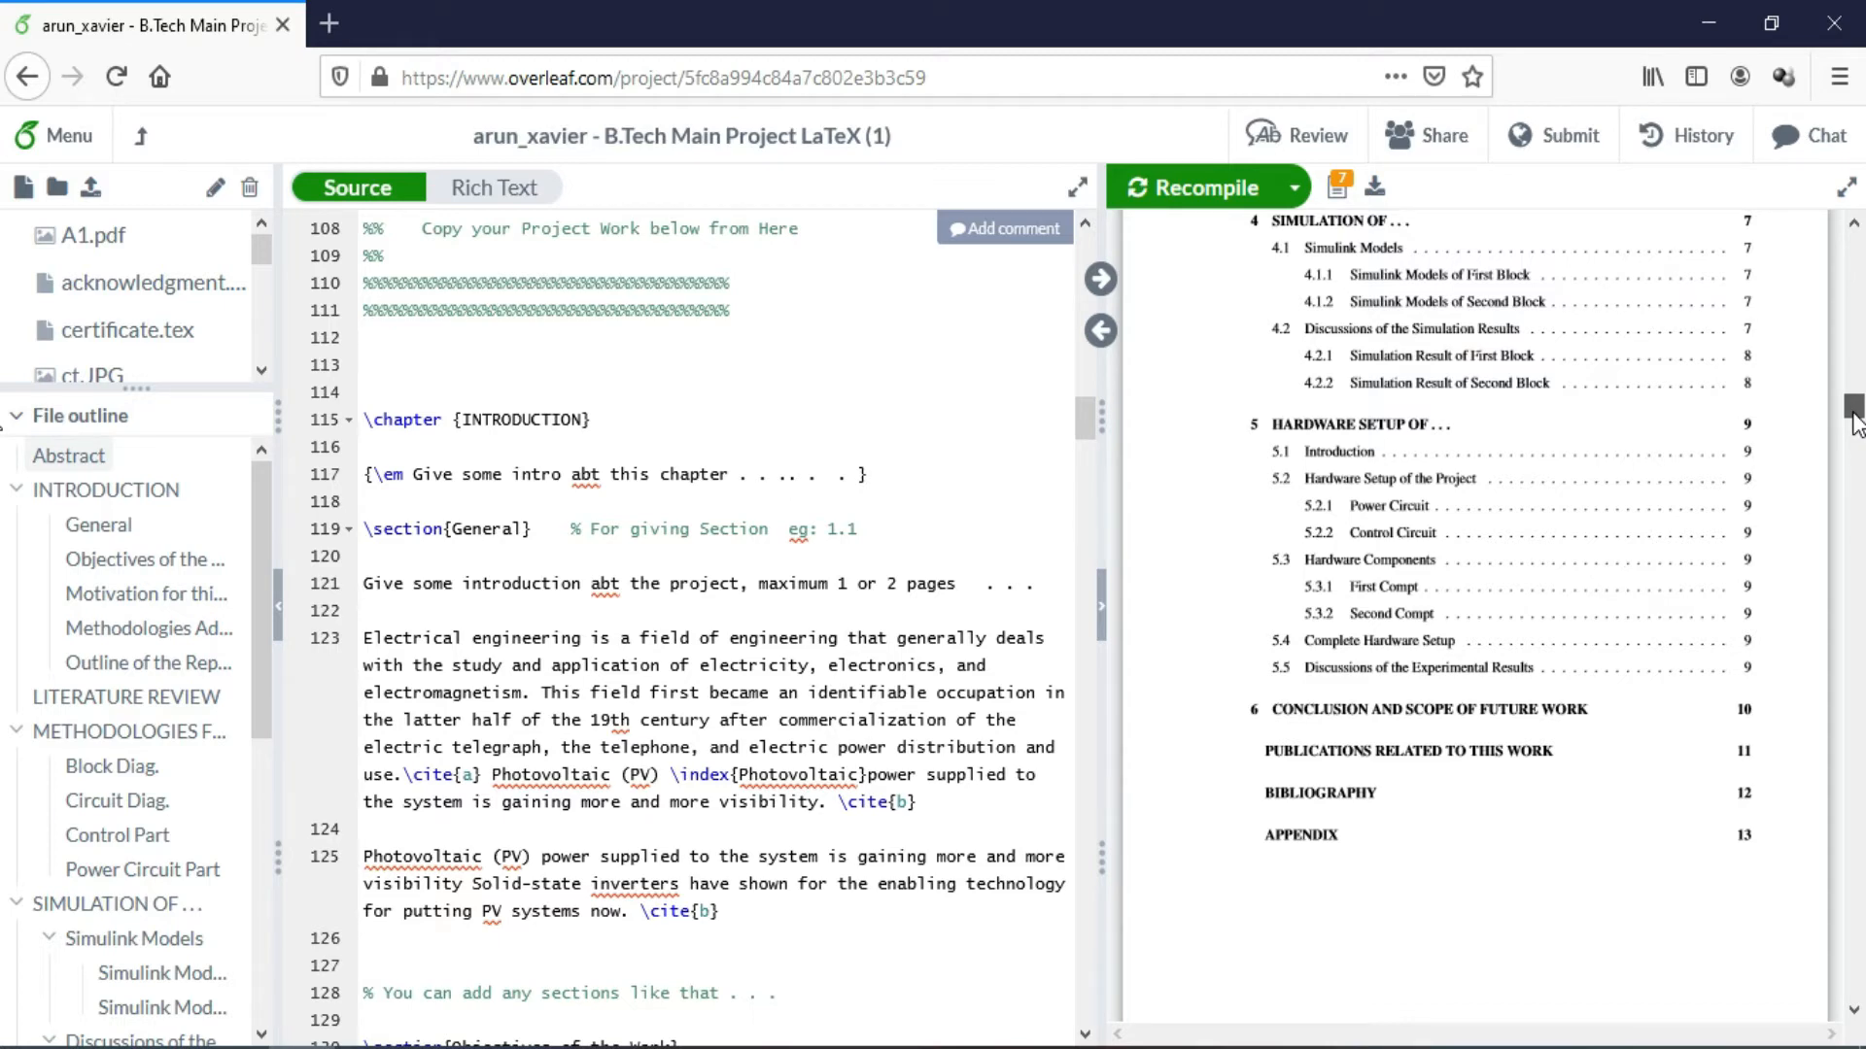
left_click_drag(1854, 420, 1856, 482)
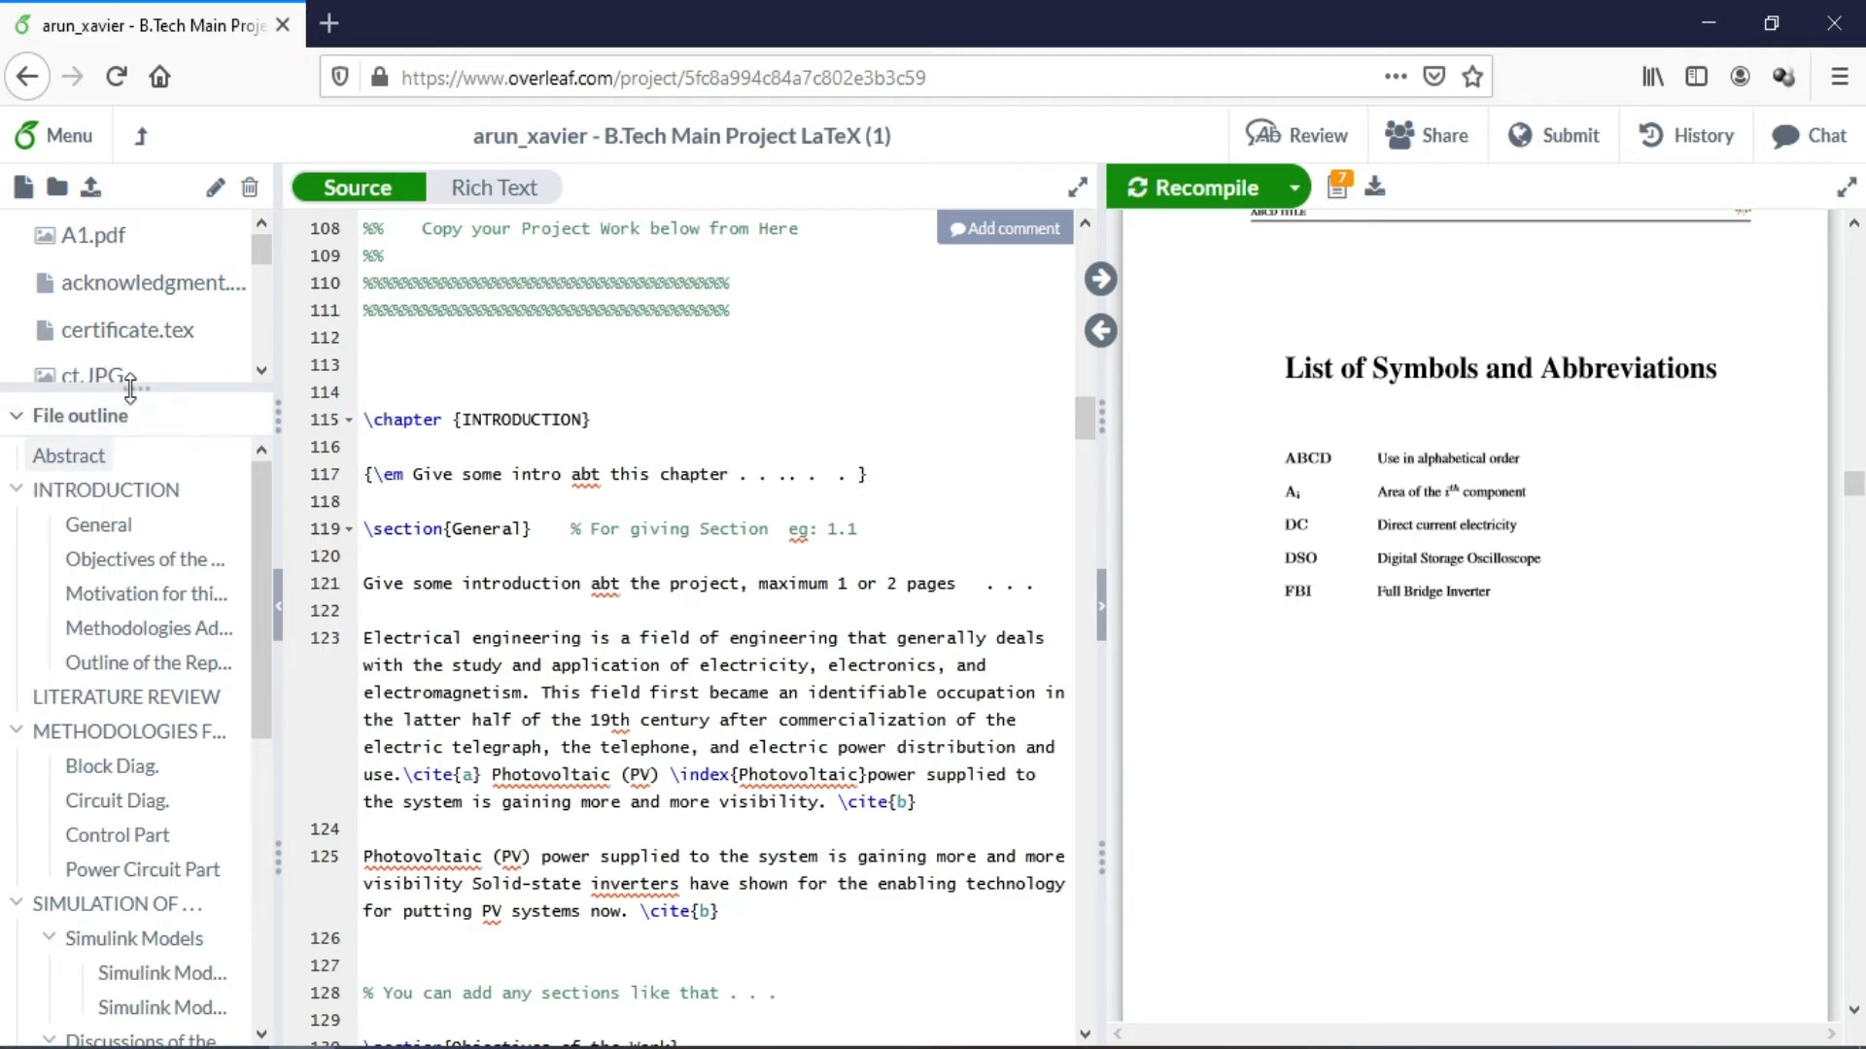
left_click_drag(132, 387, 137, 648)
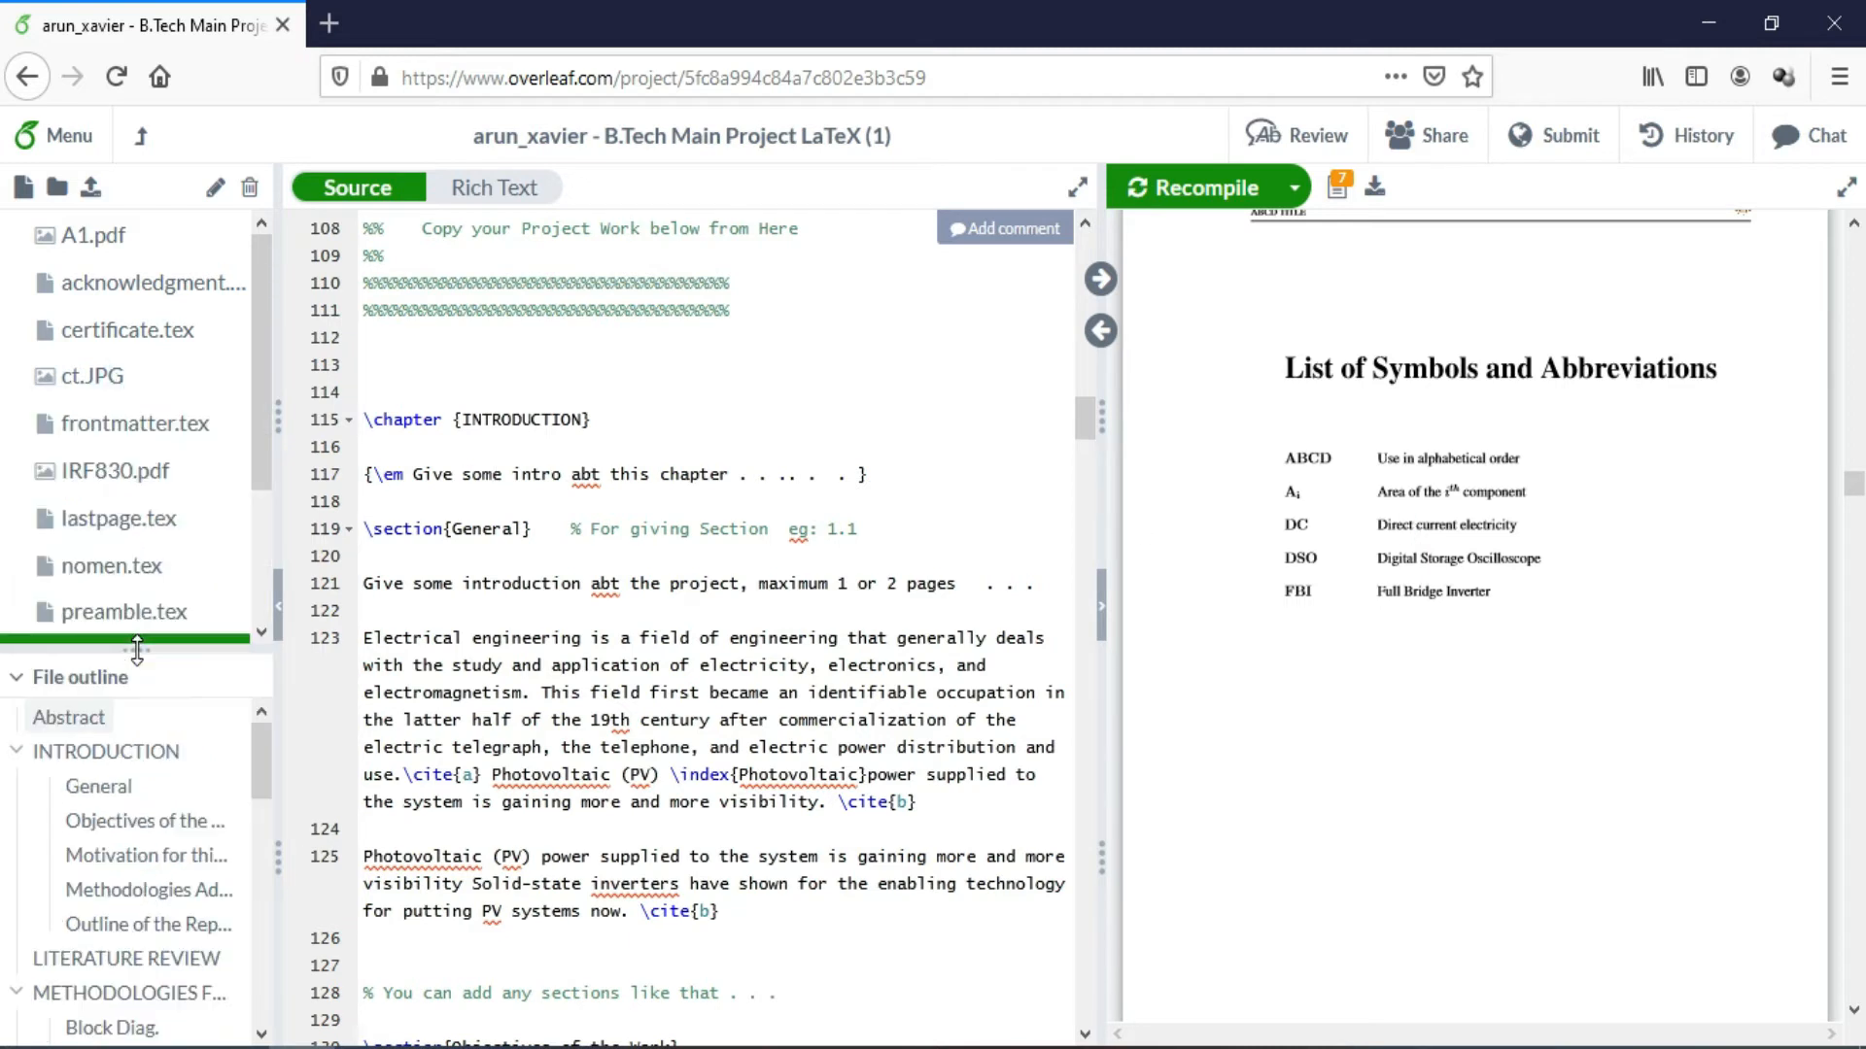
In nomen.tex, change line 35's 'FBI, Full Bridge Inverter' to 'I, Inverter', then reopen report.tex
left_click_drag(265, 433, 262, 527)
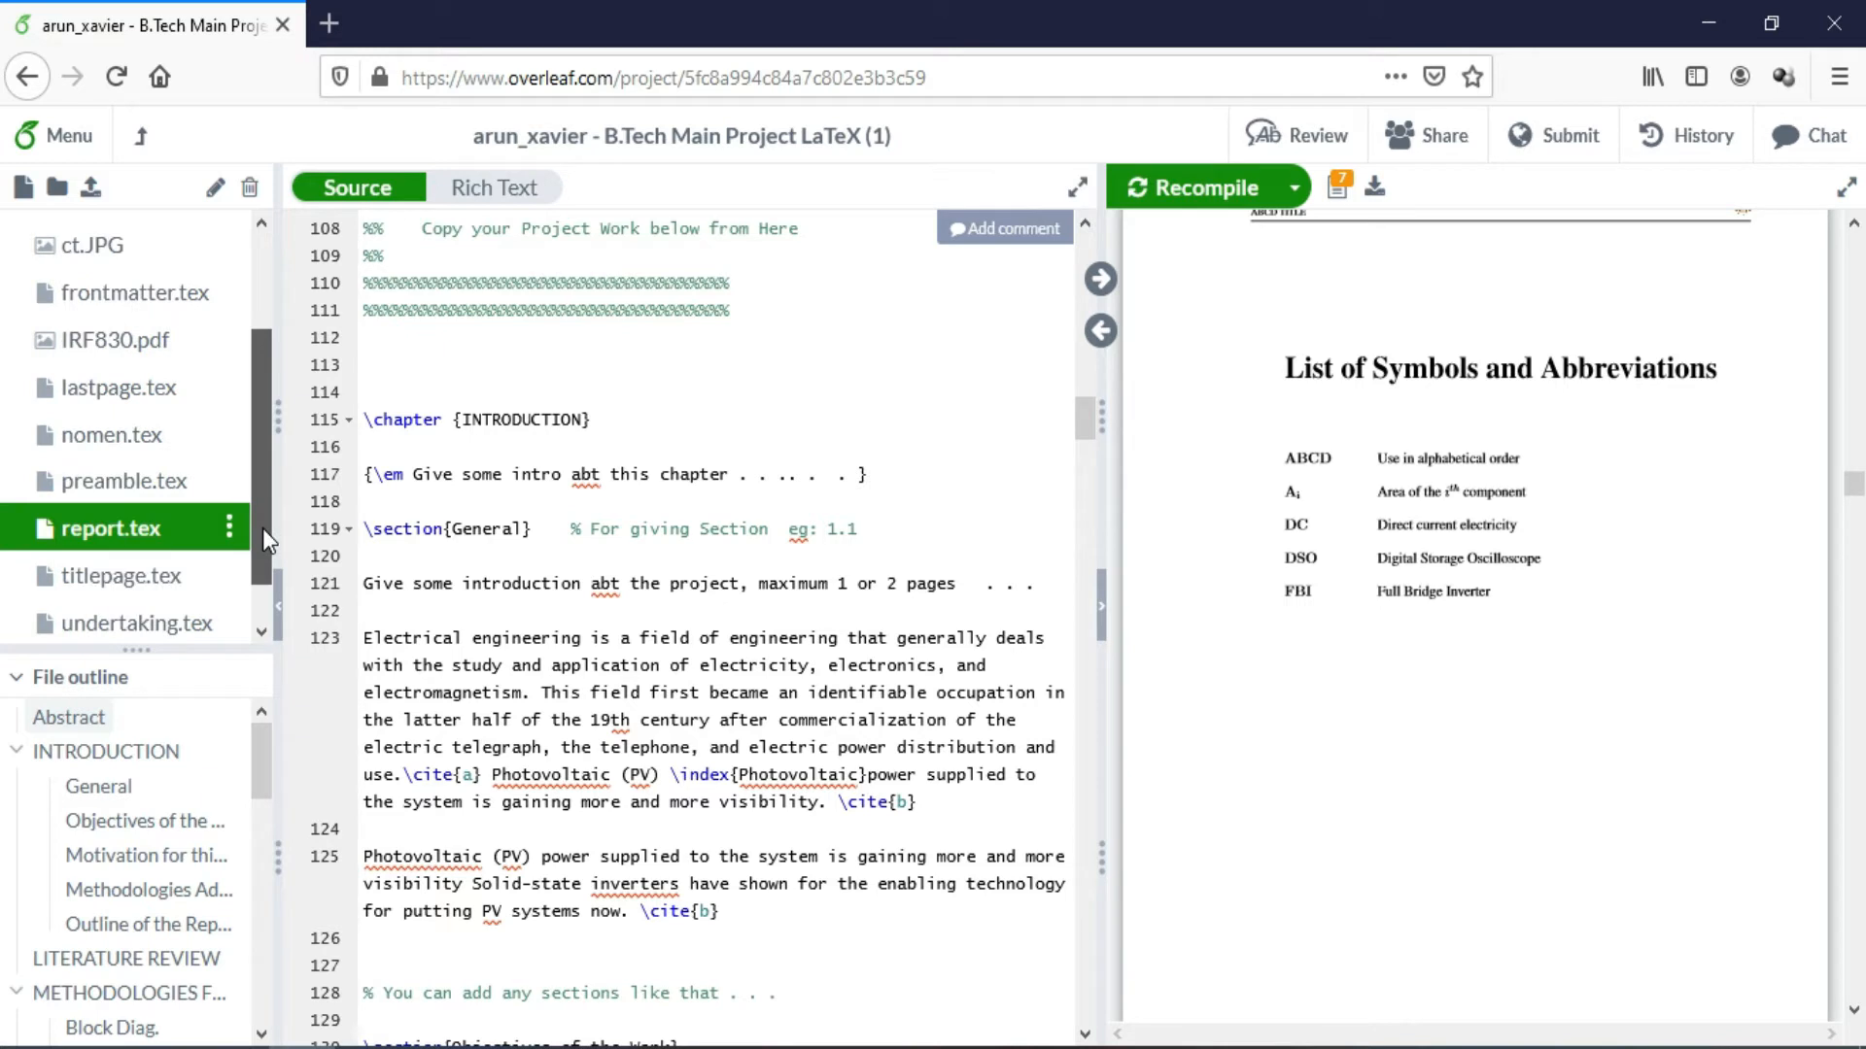
left_click(121, 439)
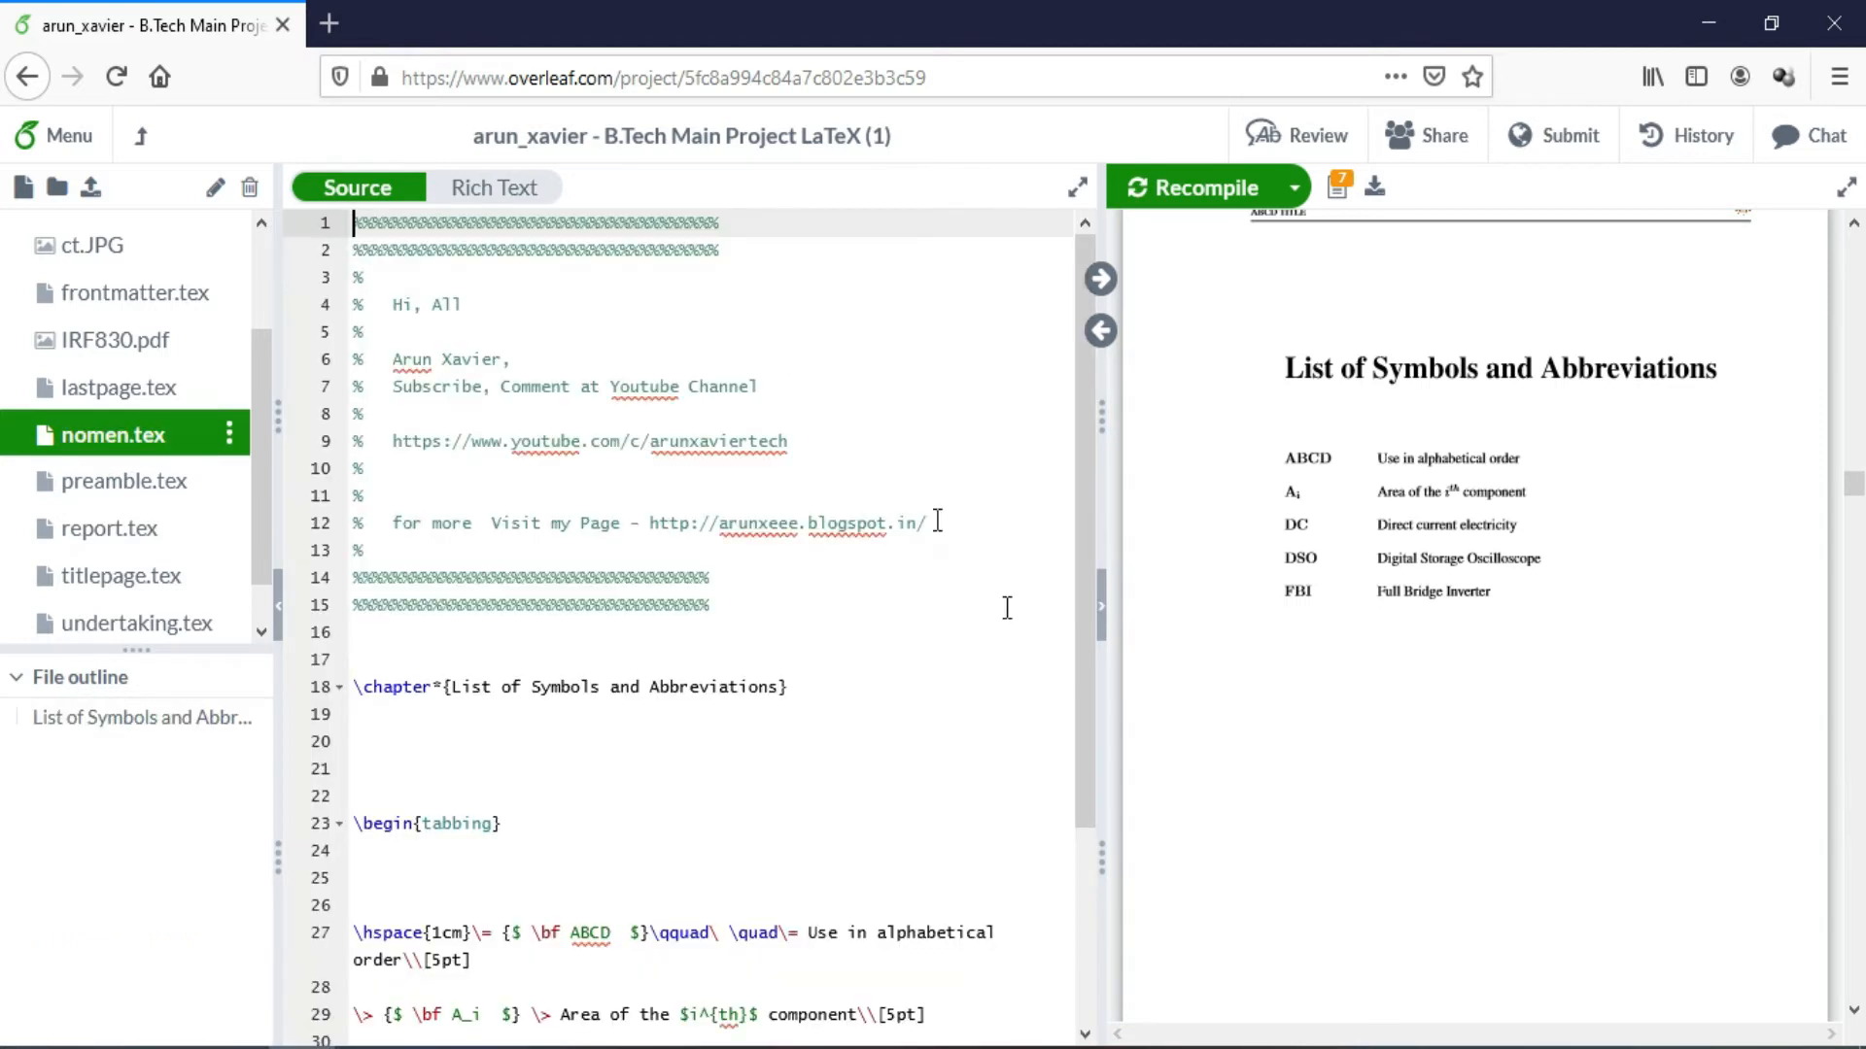
left_click_drag(1081, 668, 1085, 902)
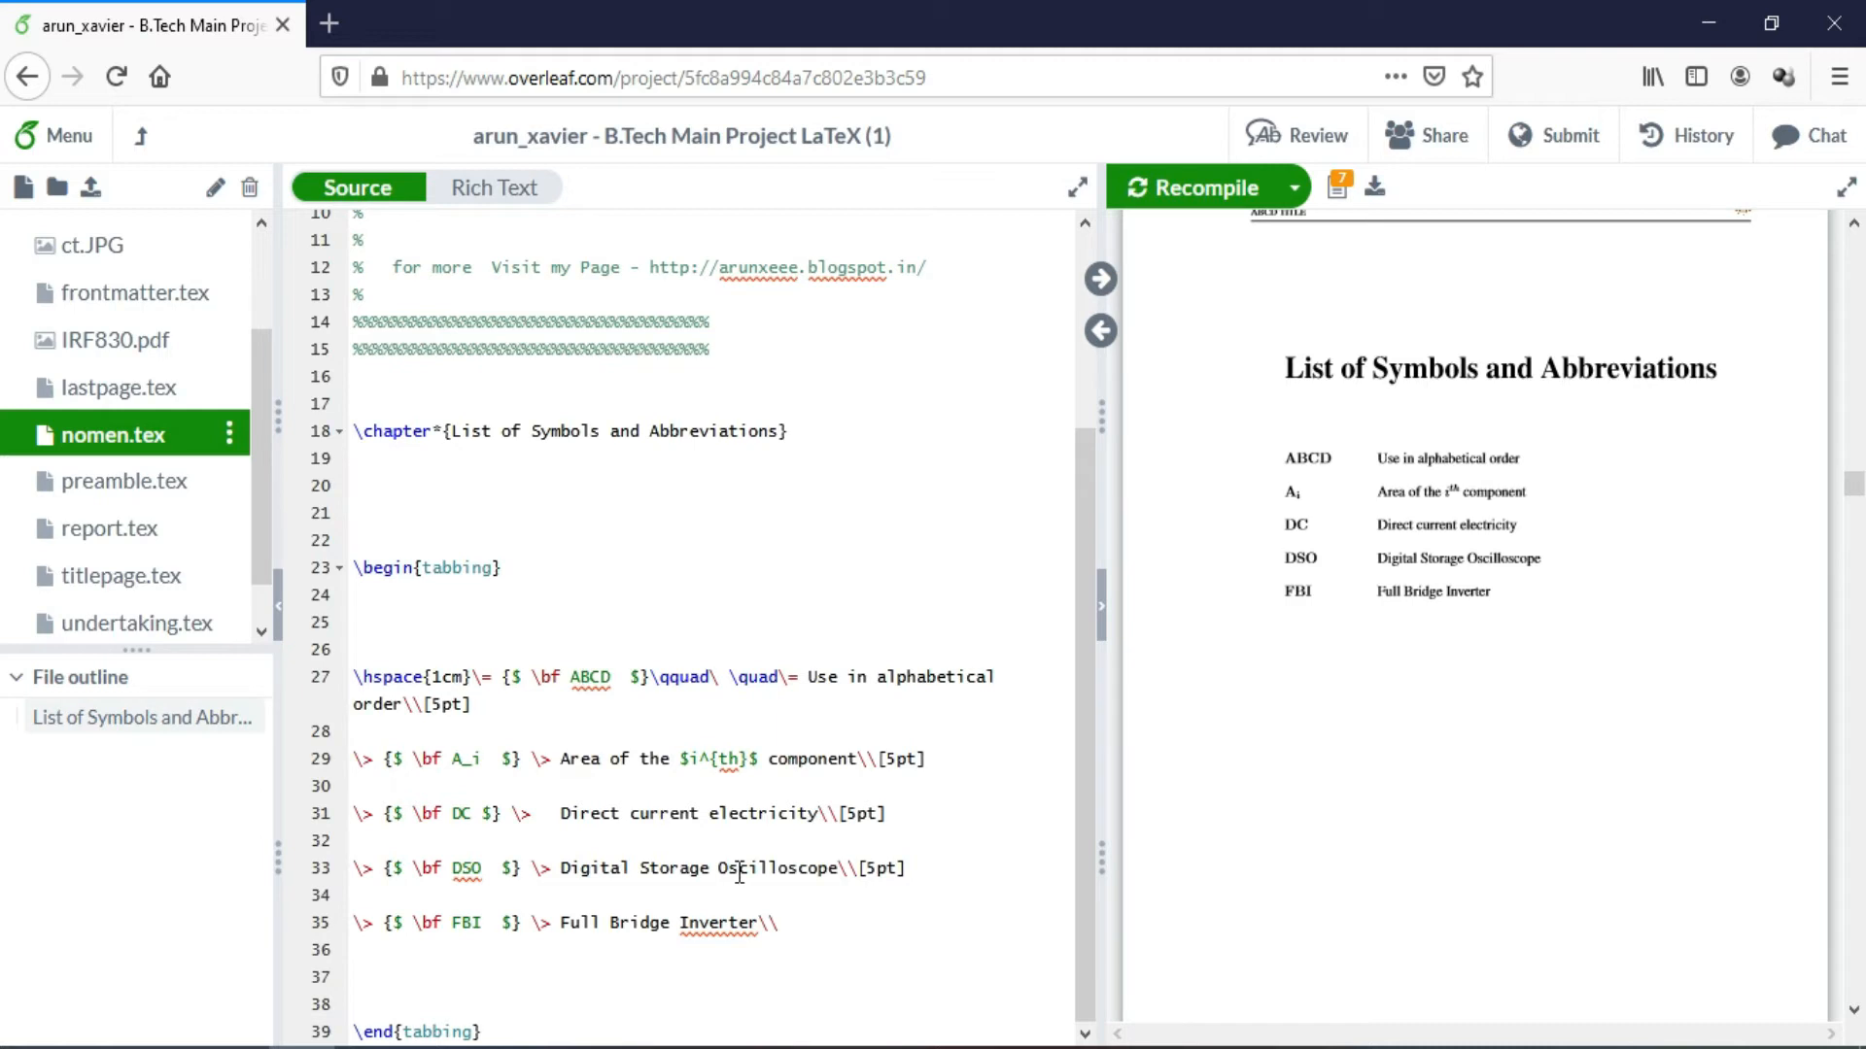
left_click(484, 923)
key("Left")
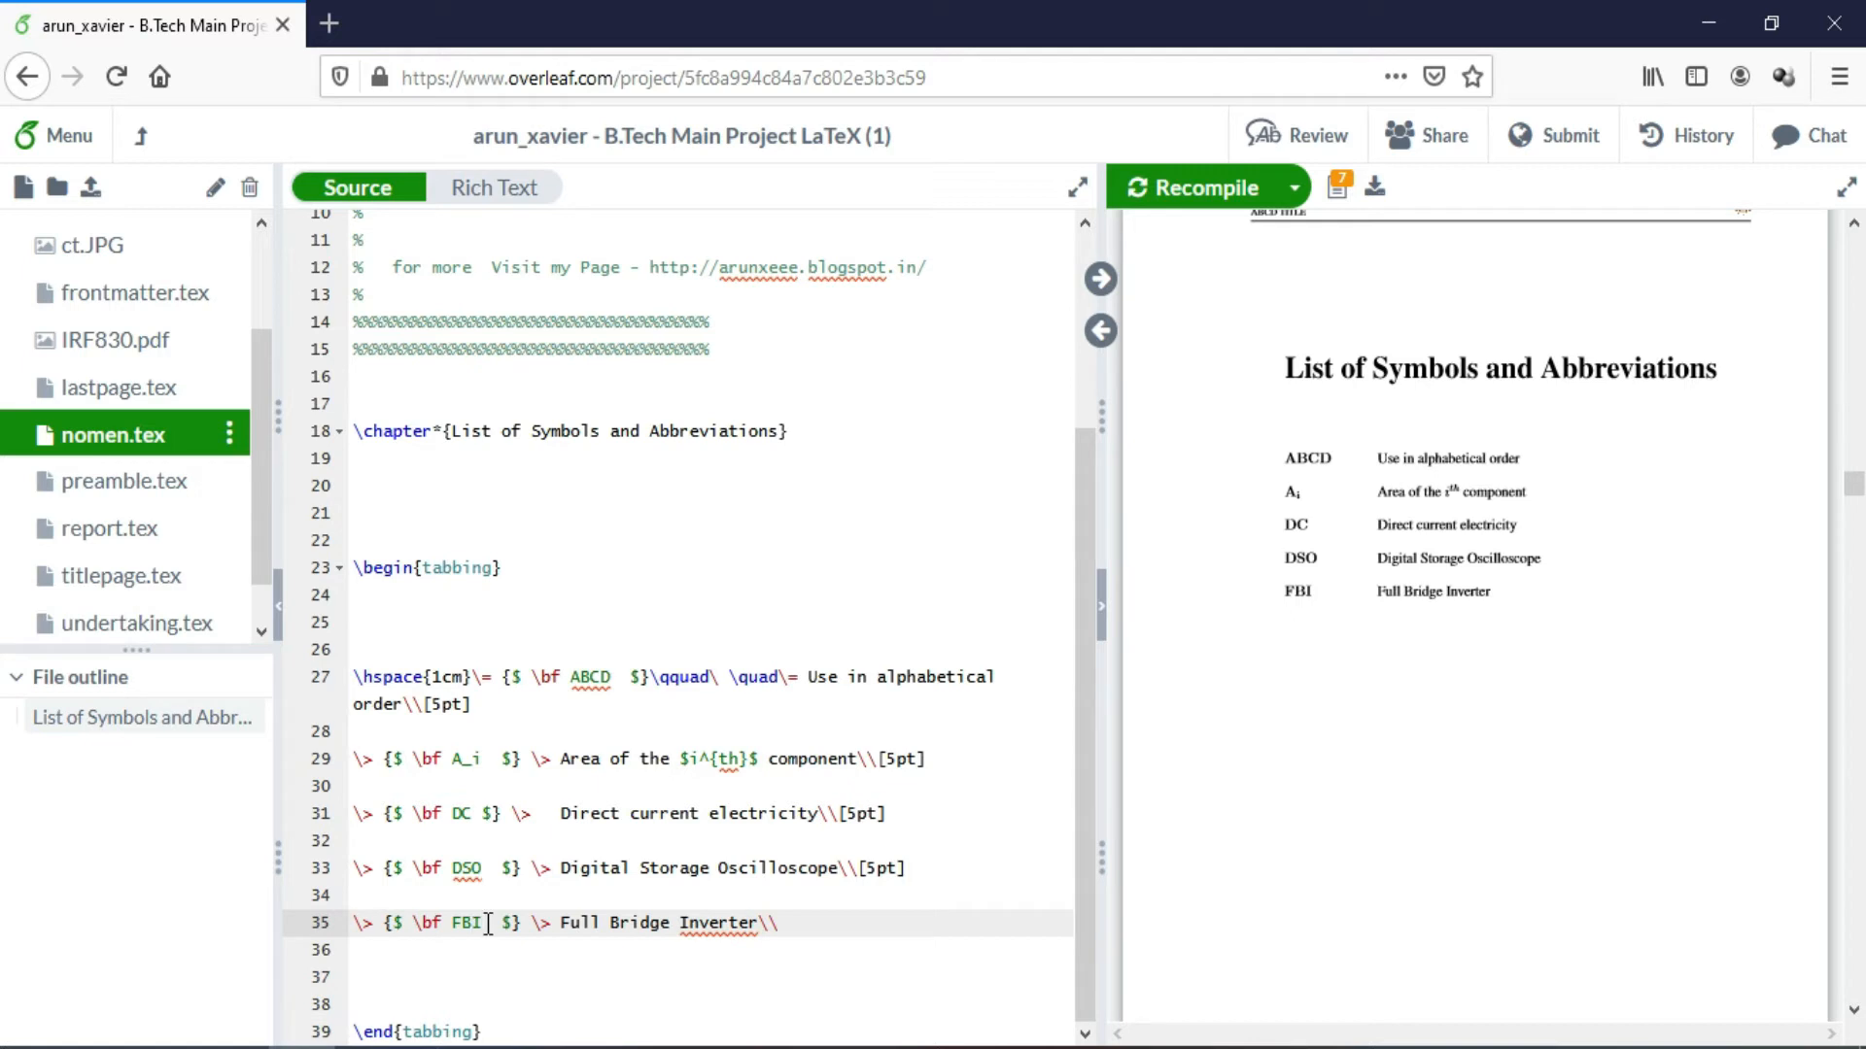
key("BackSpace")
key("BackSpace")
left_click_drag(657, 923, 540, 923)
key("BackSpace")
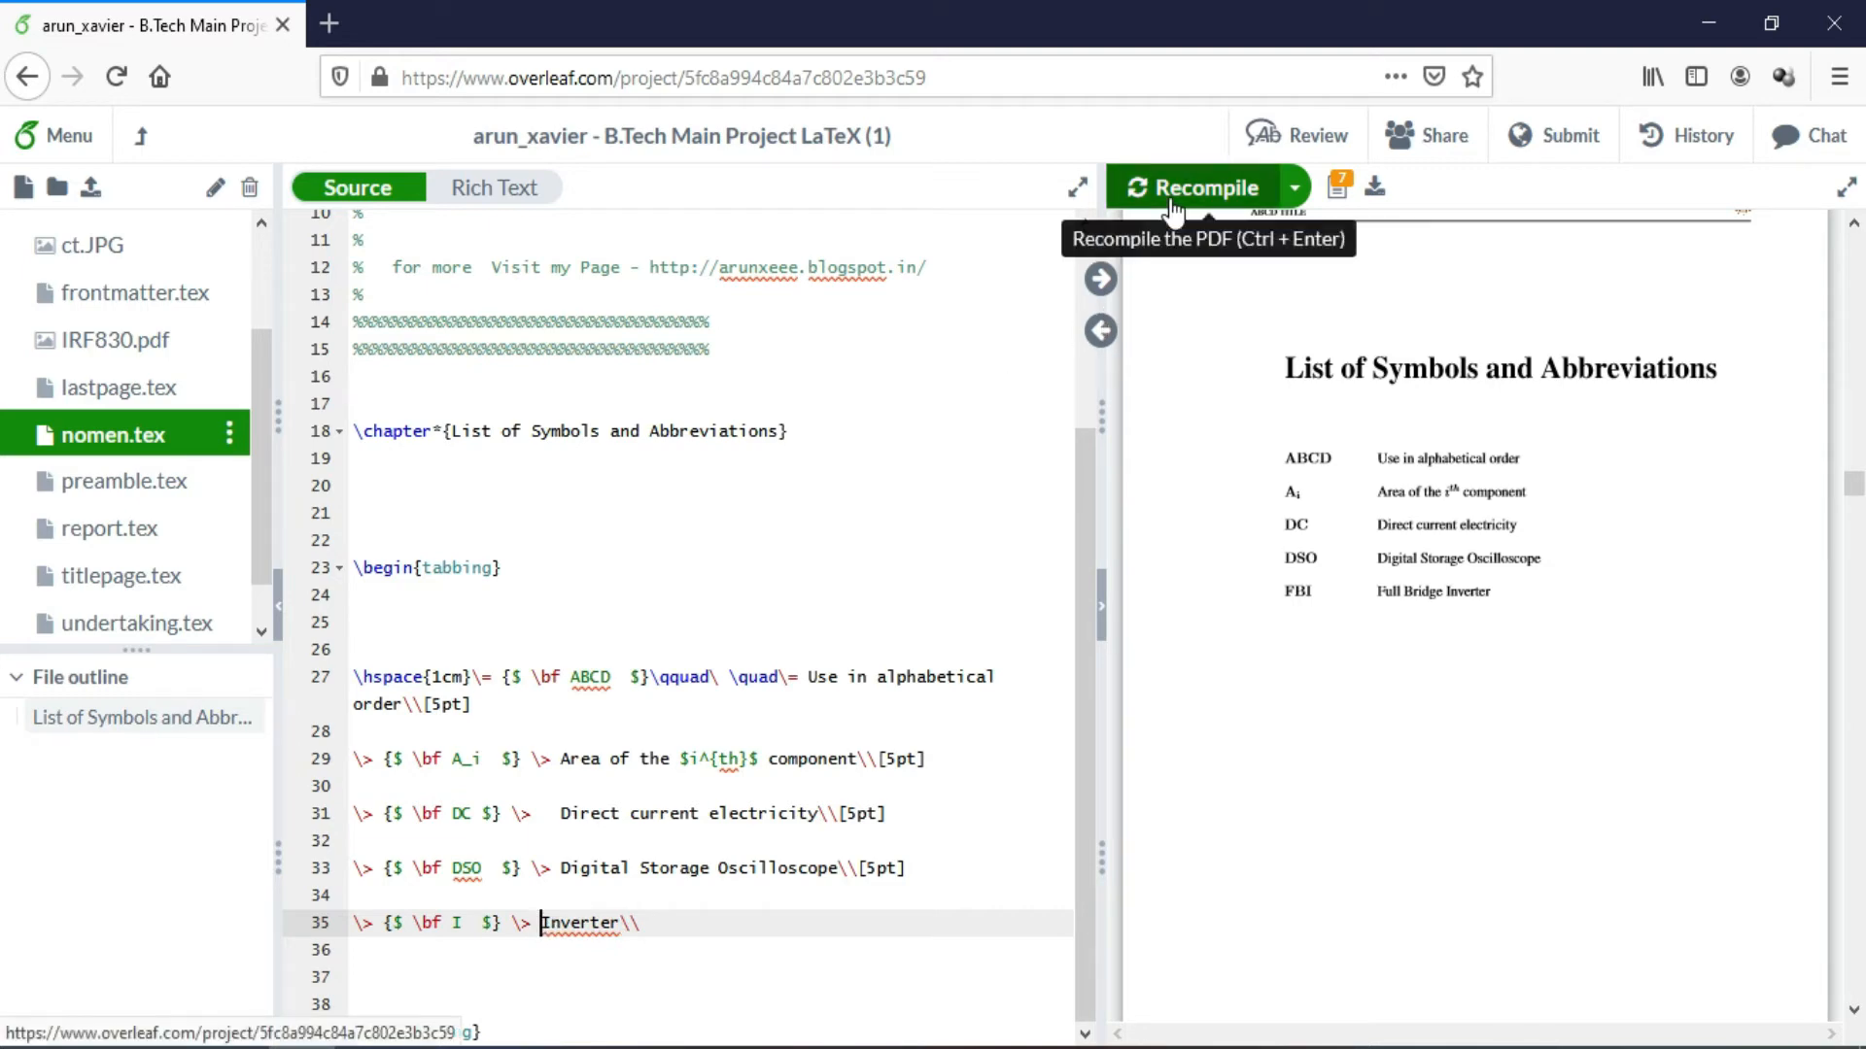
left_click(181, 535)
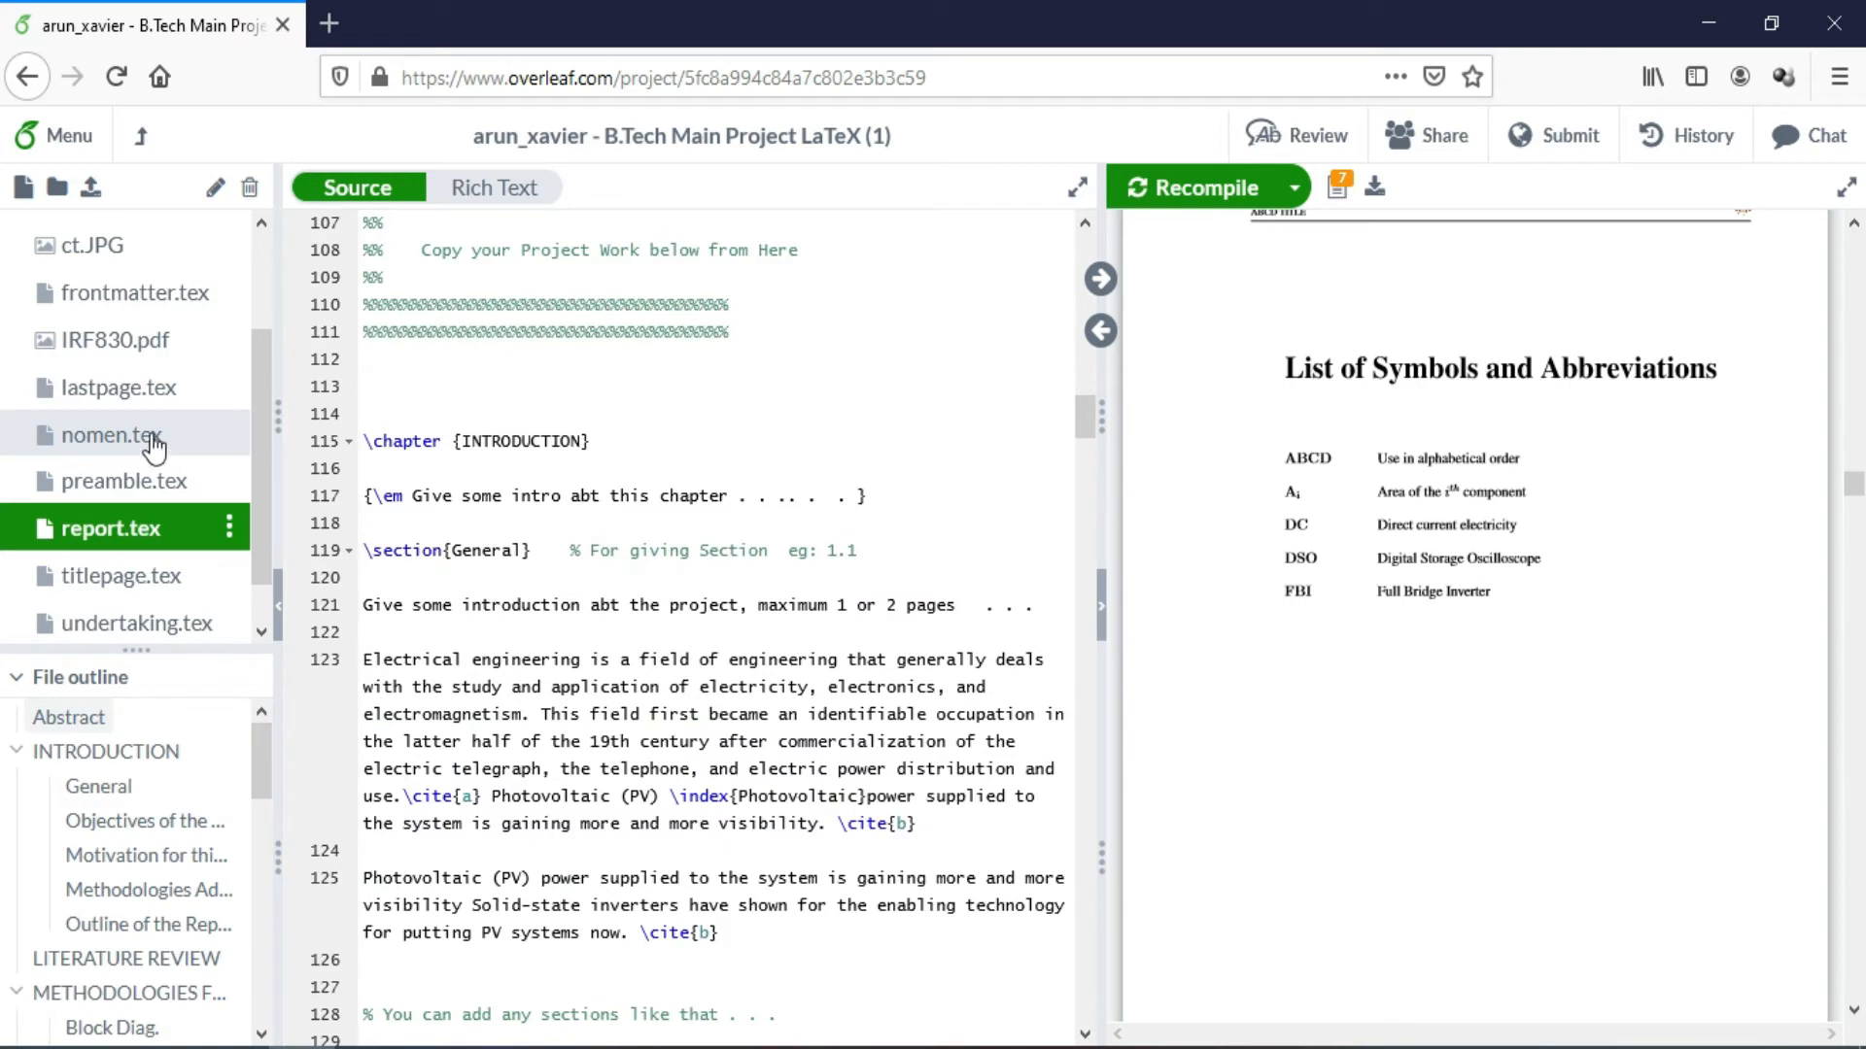
Recompile, select the ct.jpg figure block on lines 139–145, and scroll the PDF back to the title page
left_click(1178, 194)
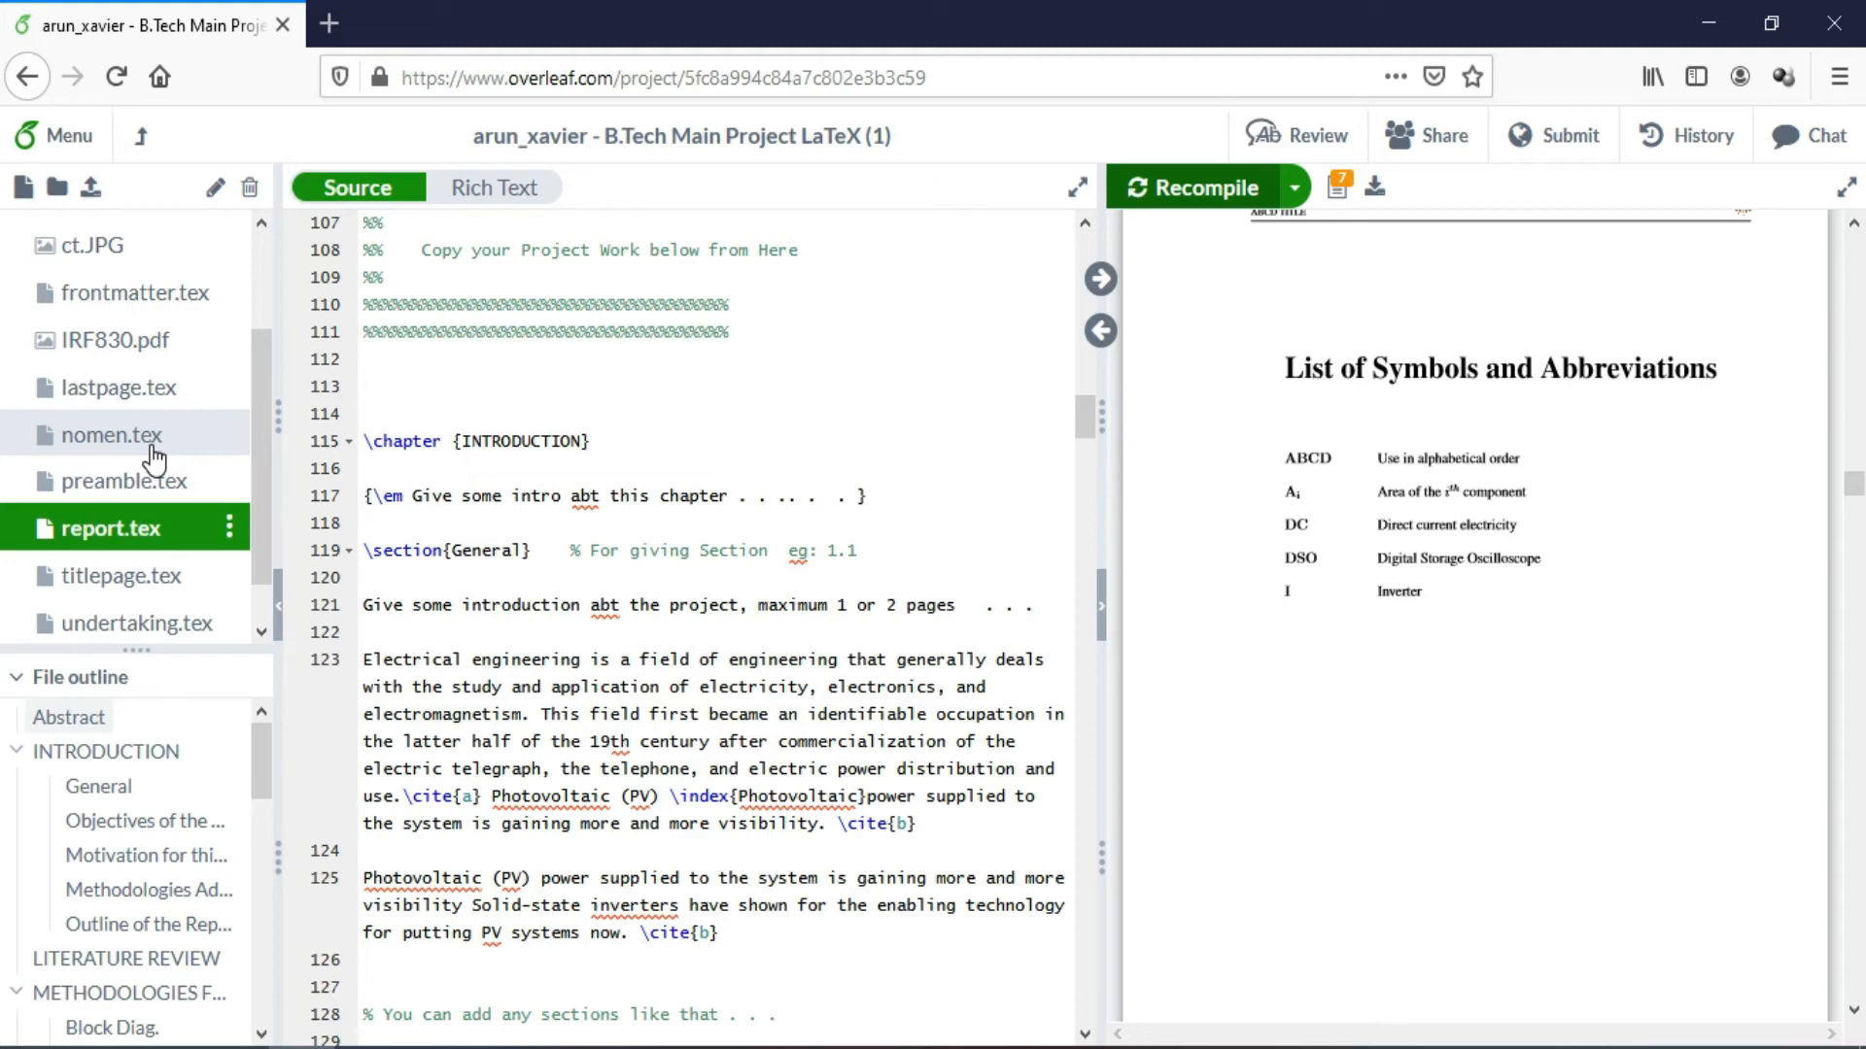
scroll(1052, 596, "down", 10)
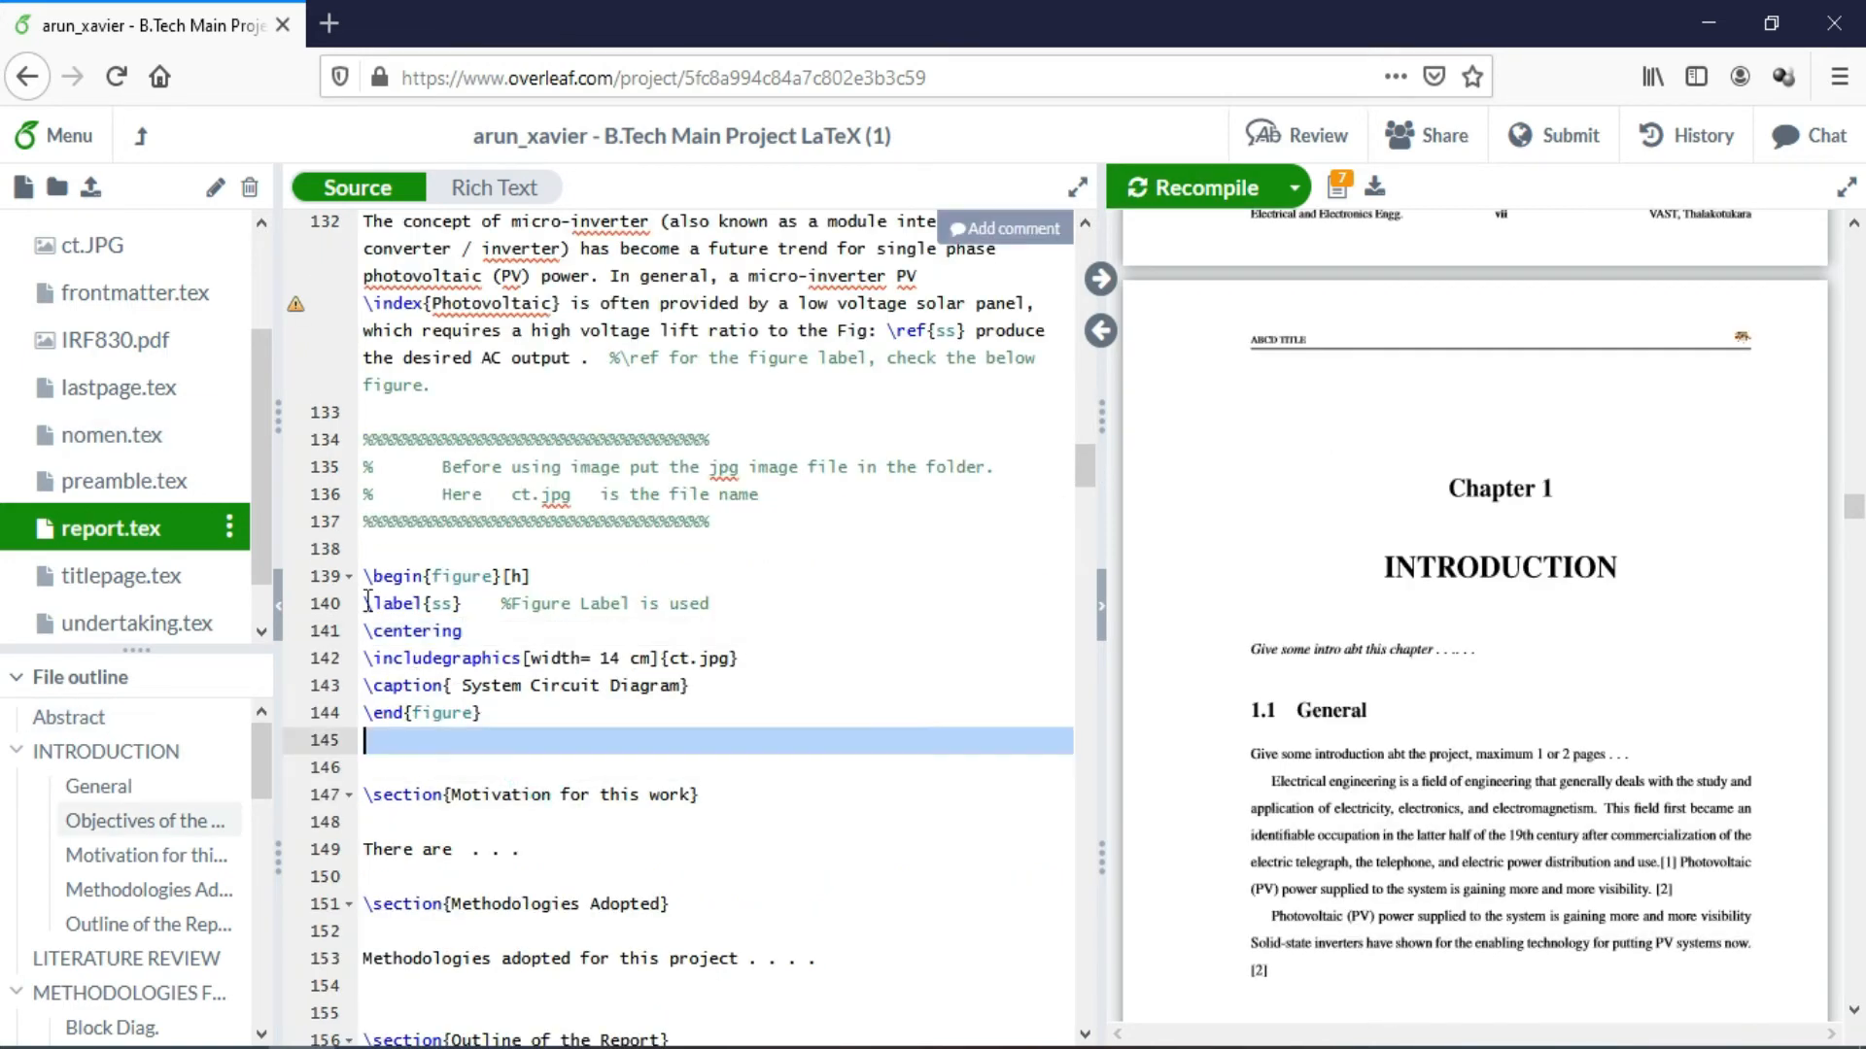
left_click_drag(367, 603, 347, 580)
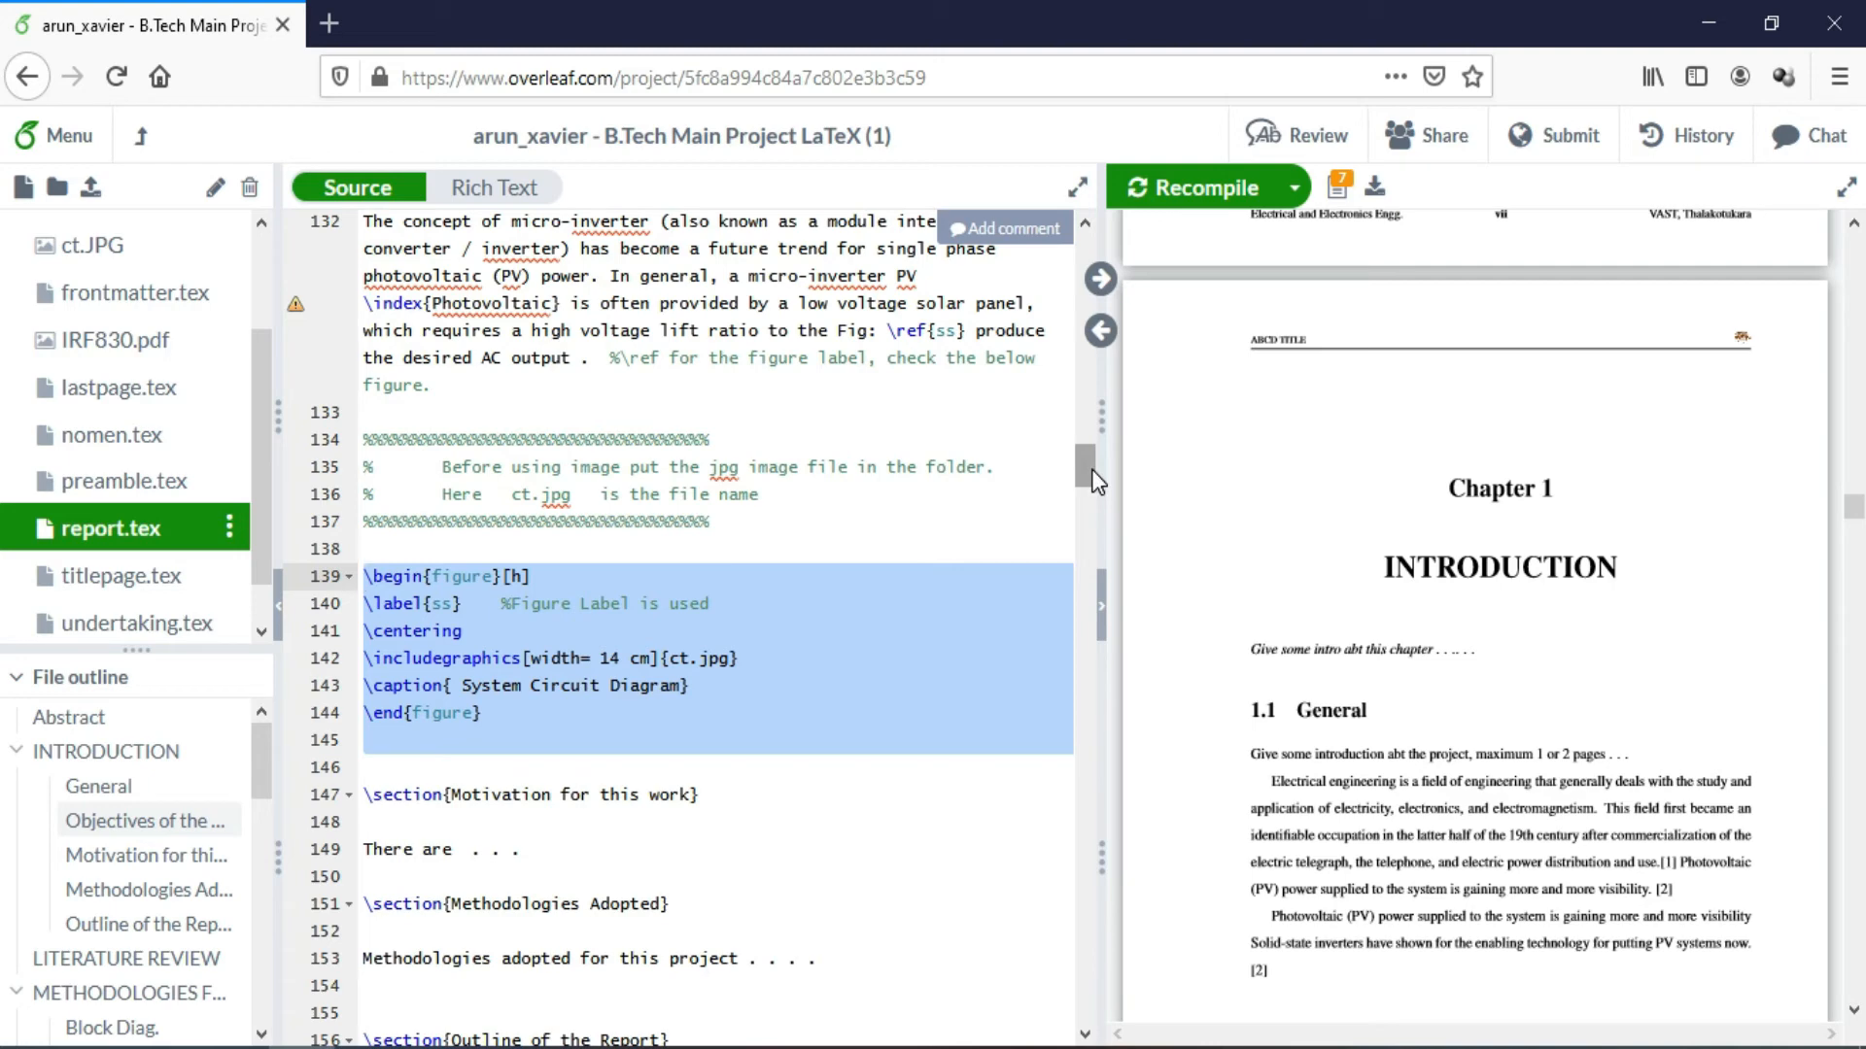
left_click_drag(1092, 469, 1091, 550)
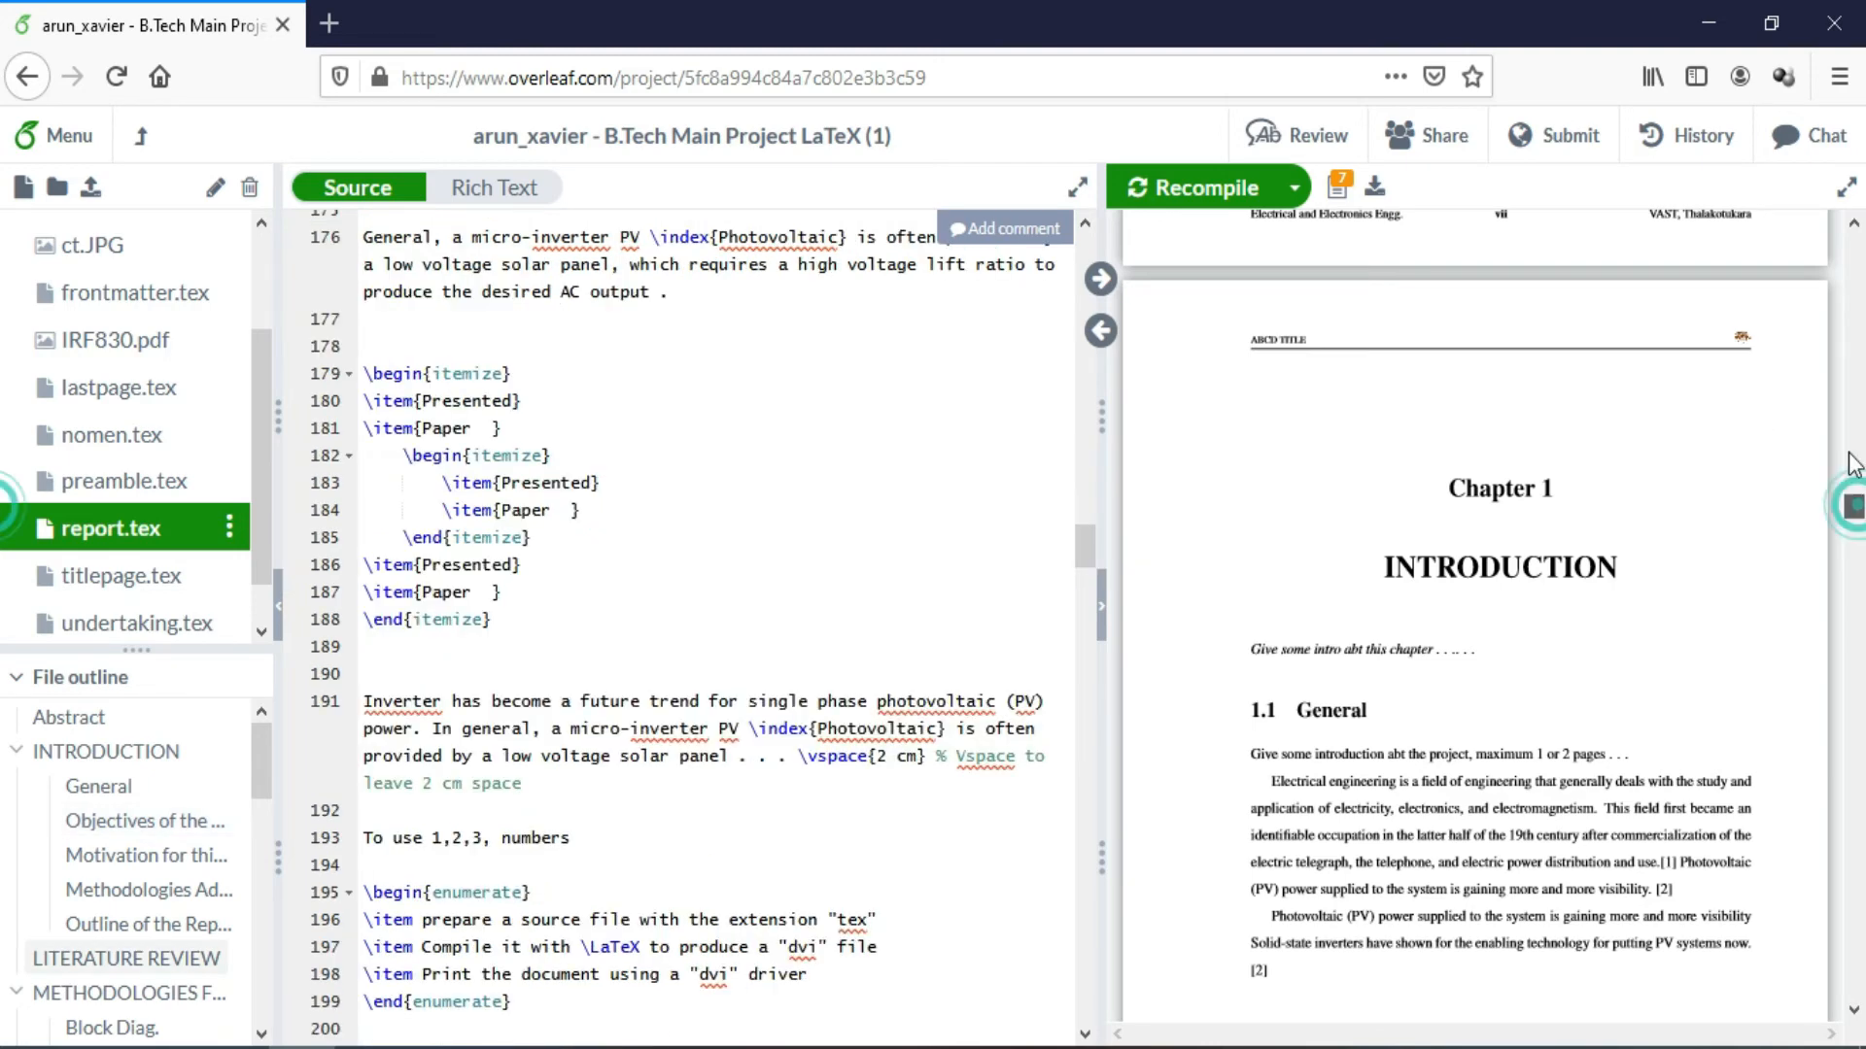
left_click_drag(1856, 512, 1851, 250)
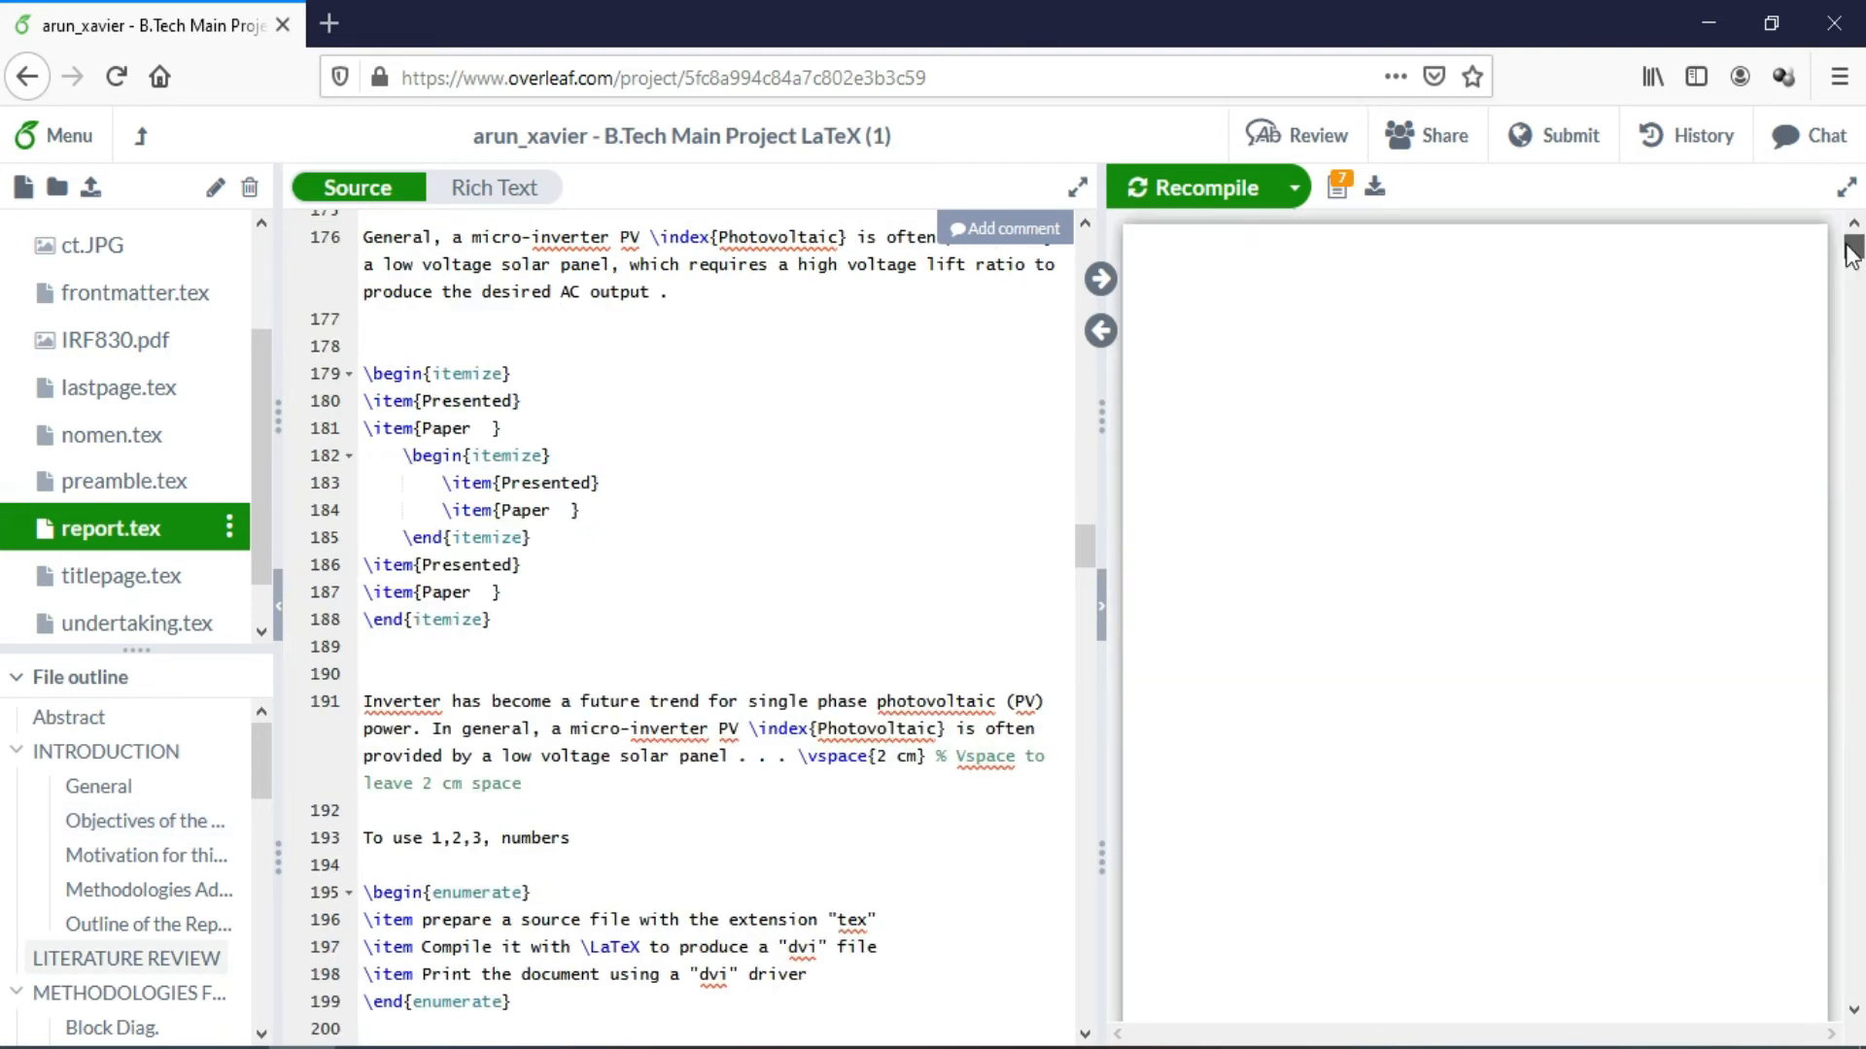
Download the compiled report PDF and open it in Firefox
left_click(1374, 190)
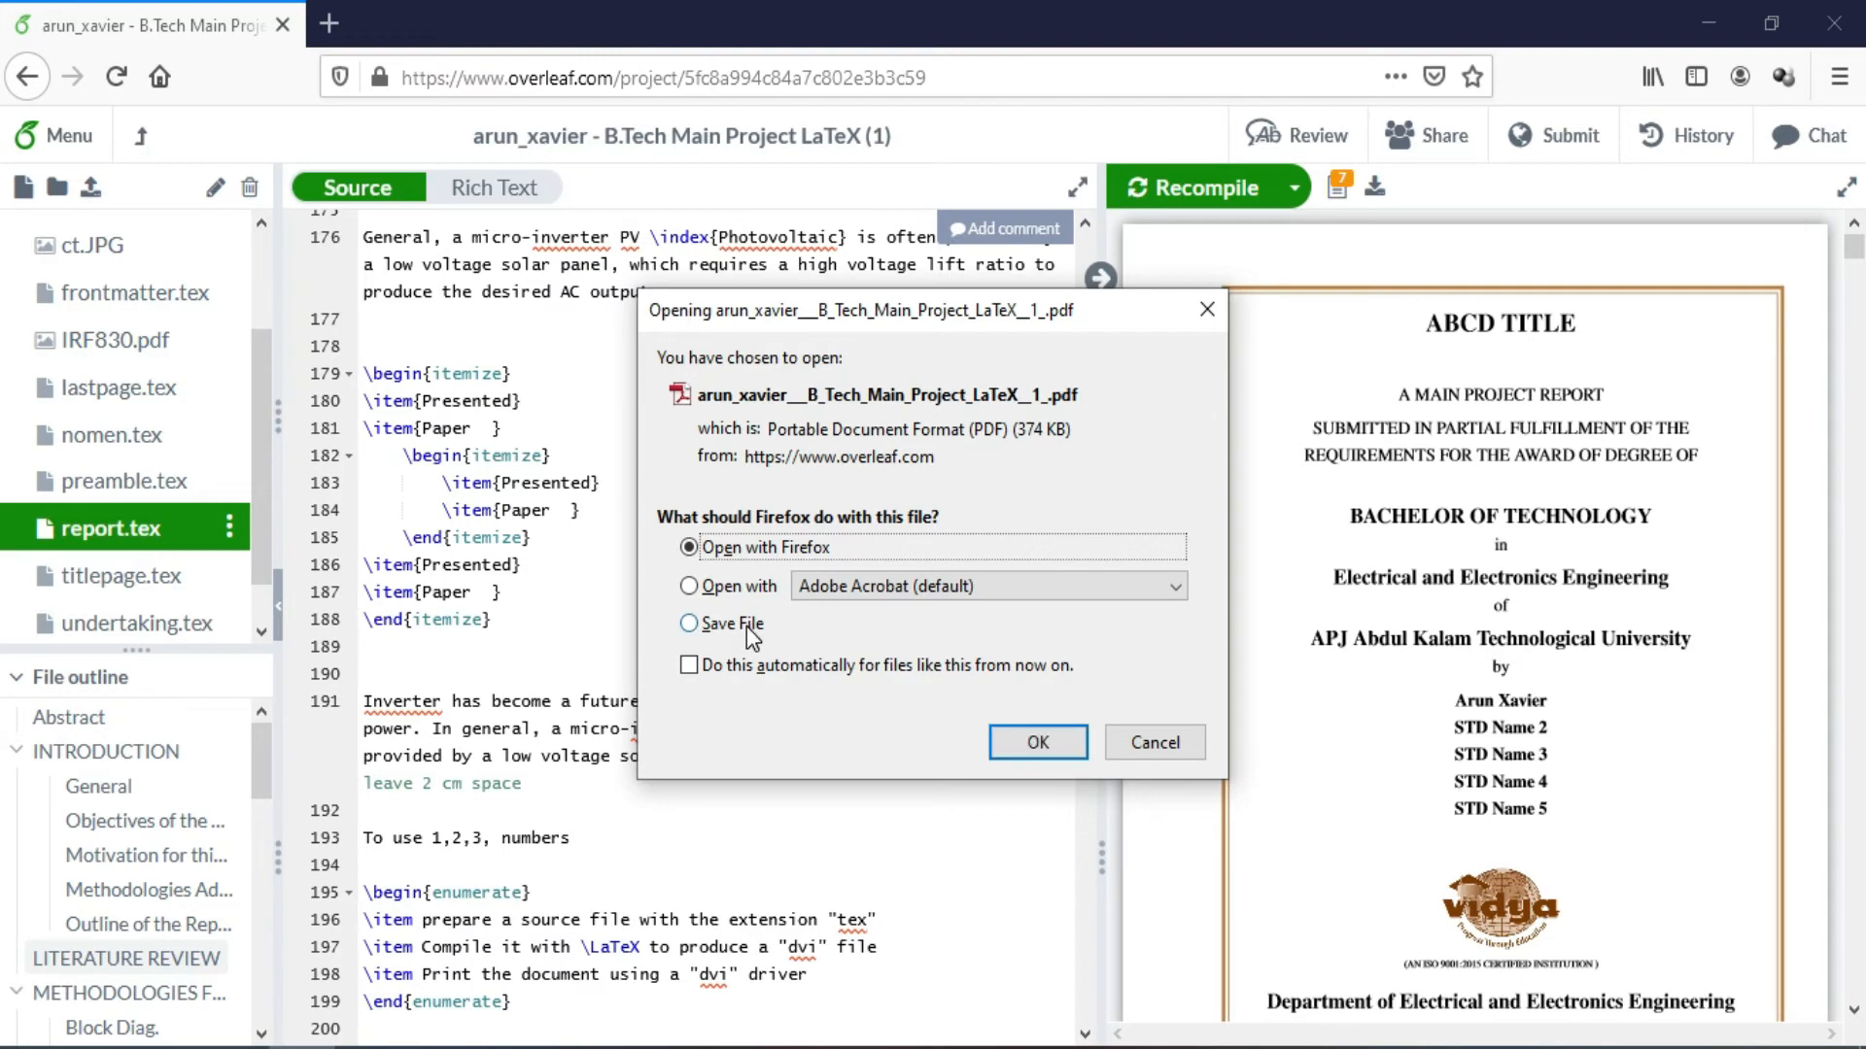
left_click(748, 627)
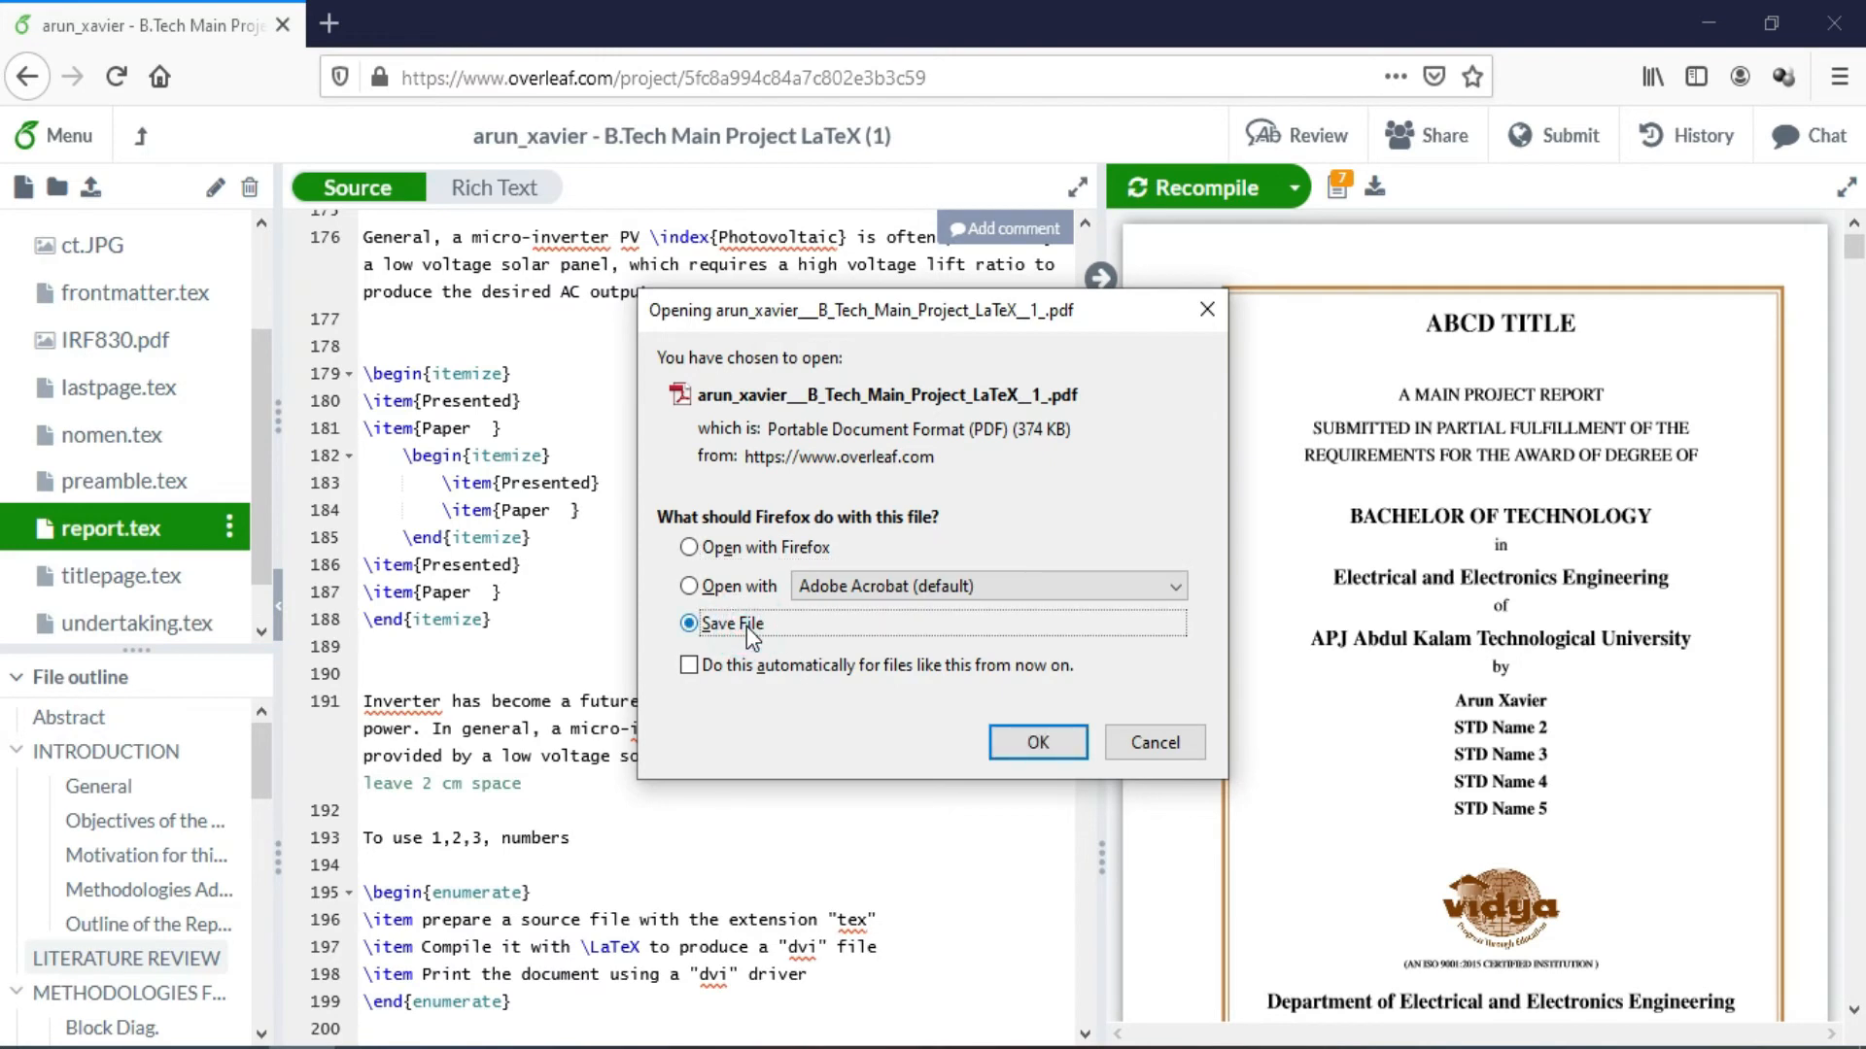
left_click(761, 548)
left_click(1034, 742)
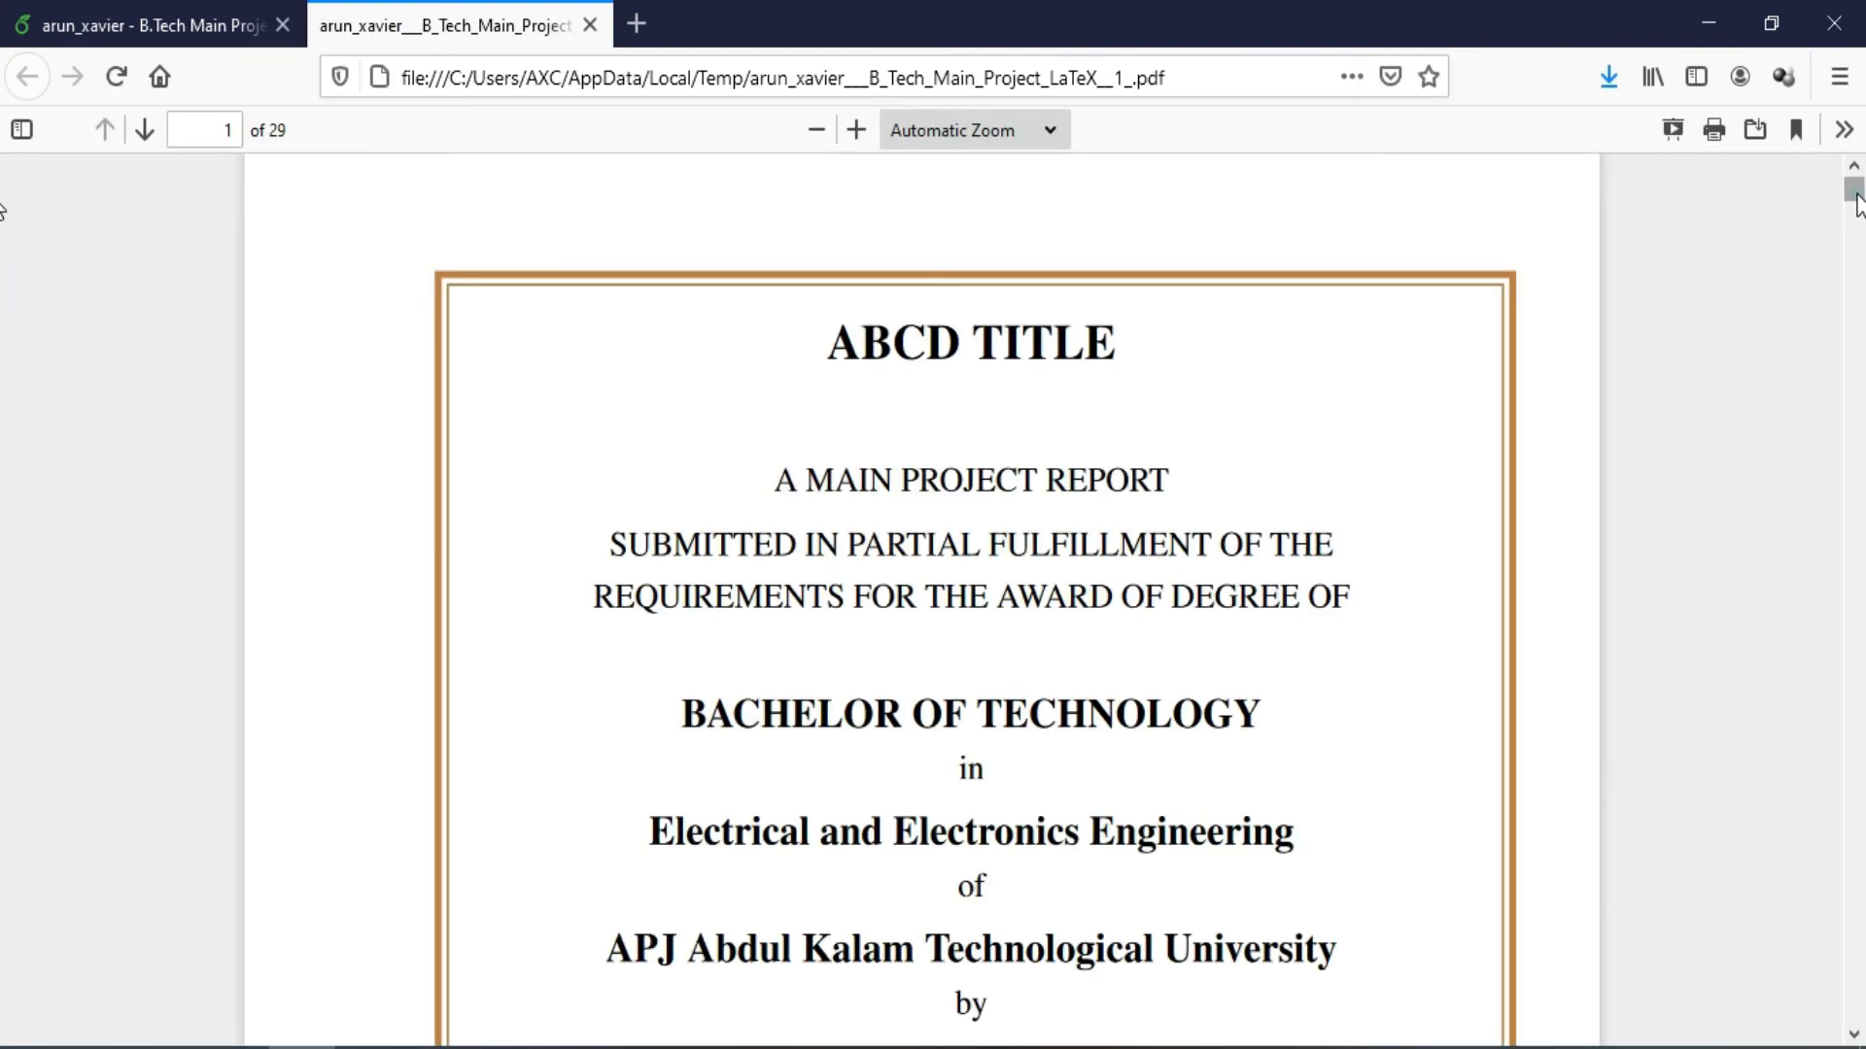
Scroll through the 29-page PDF to the Undertaking page, then return to the Overleaf tab
left_click_drag(1857, 191, 1857, 272)
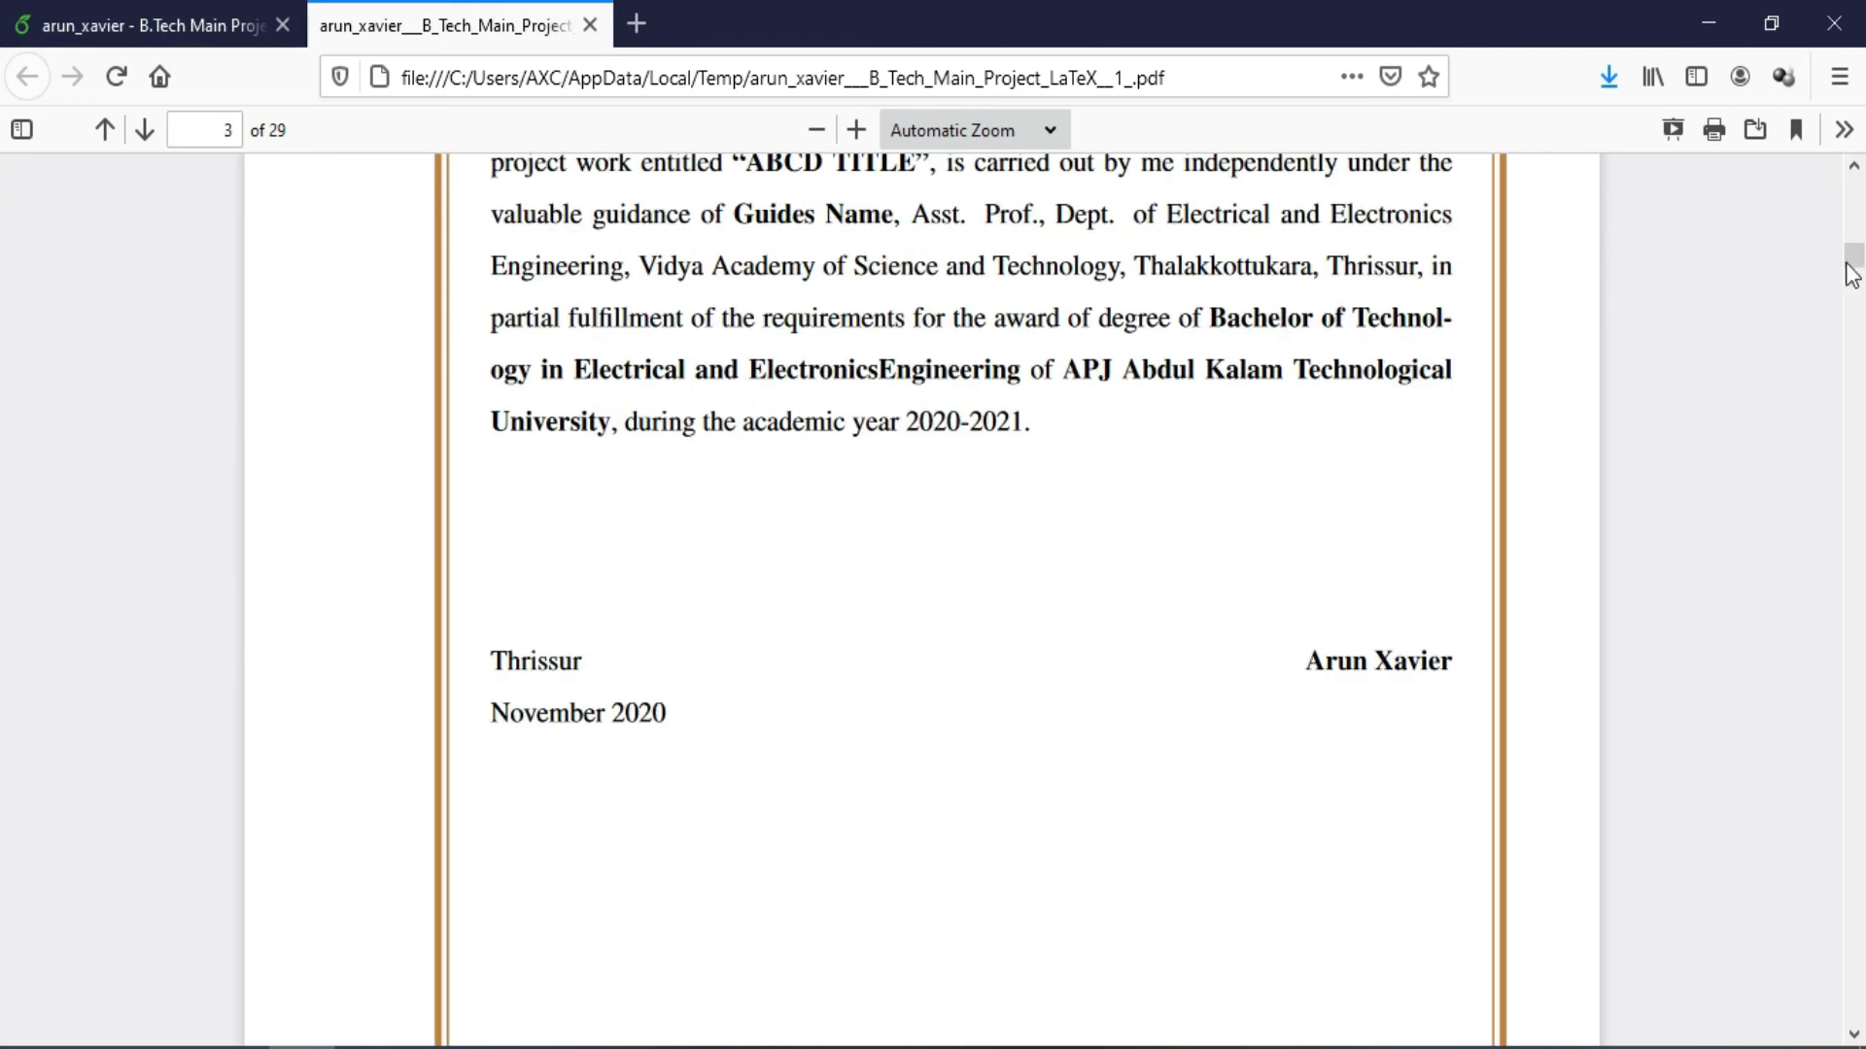
left_click_drag(1853, 261, 1619, 175)
left_click(155, 12)
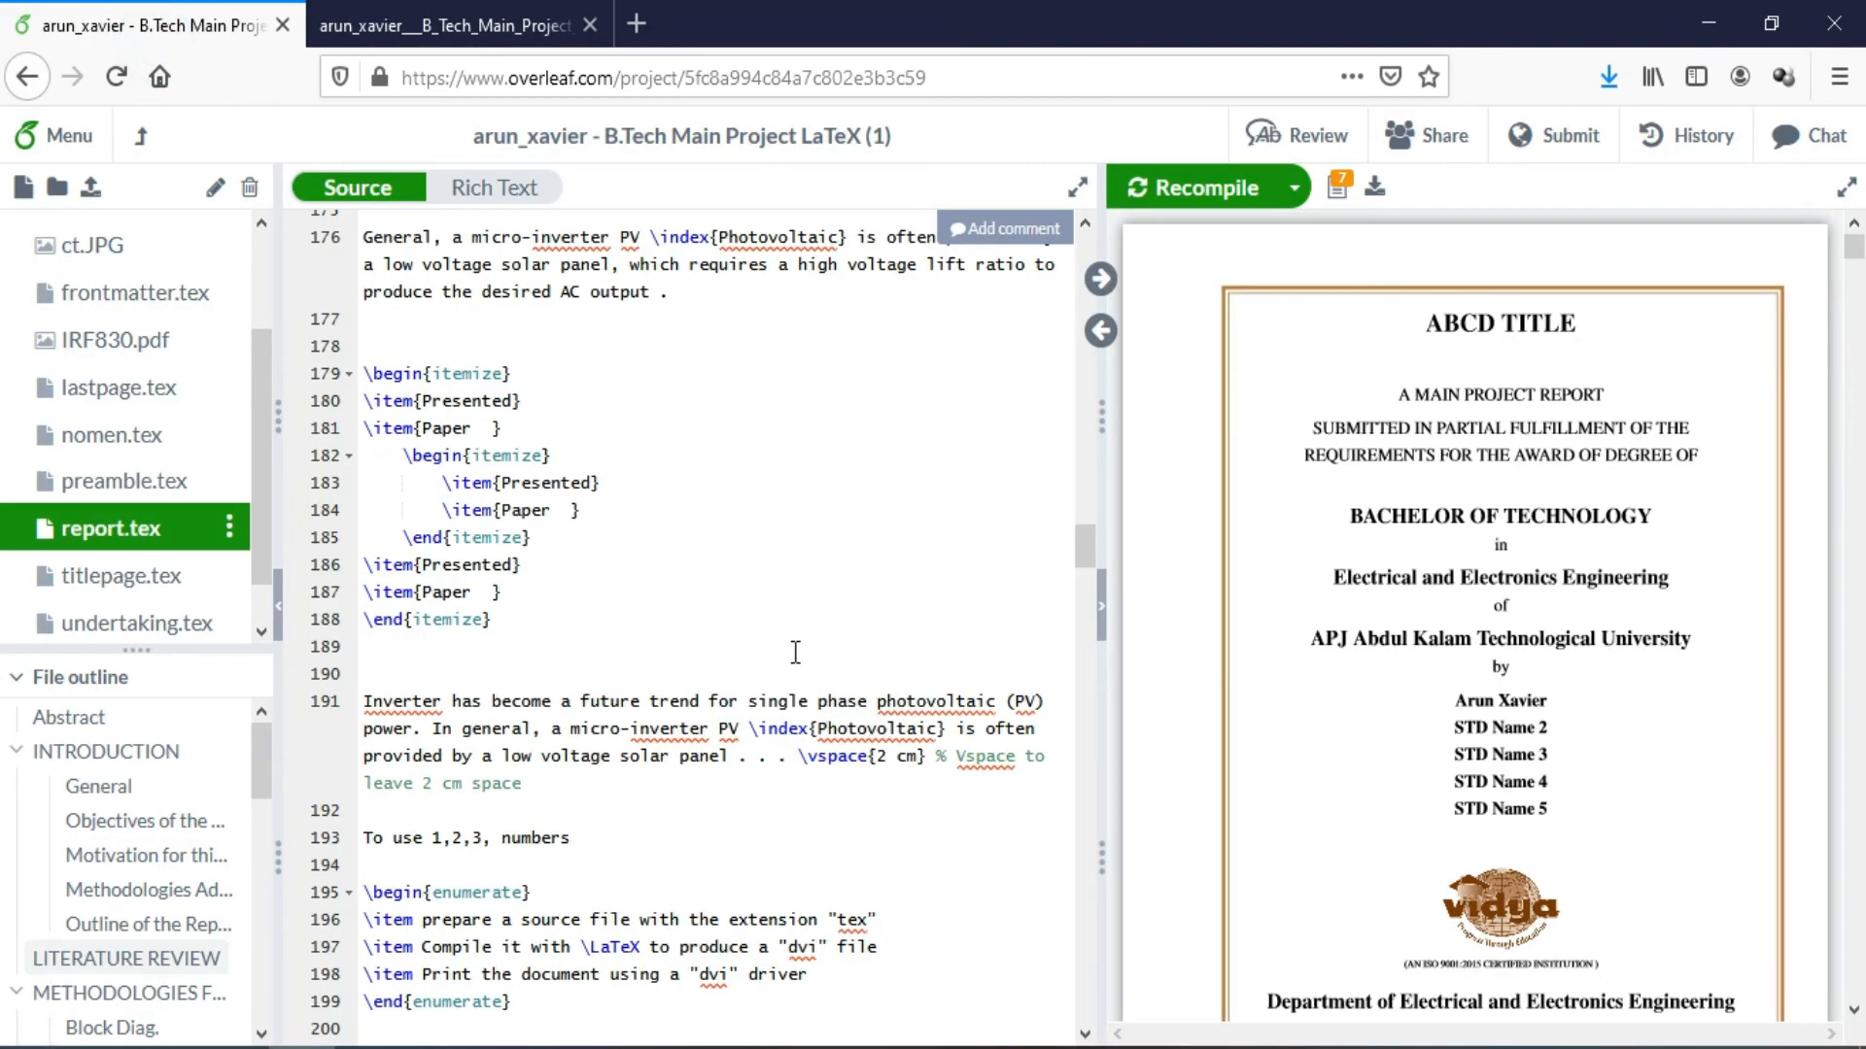